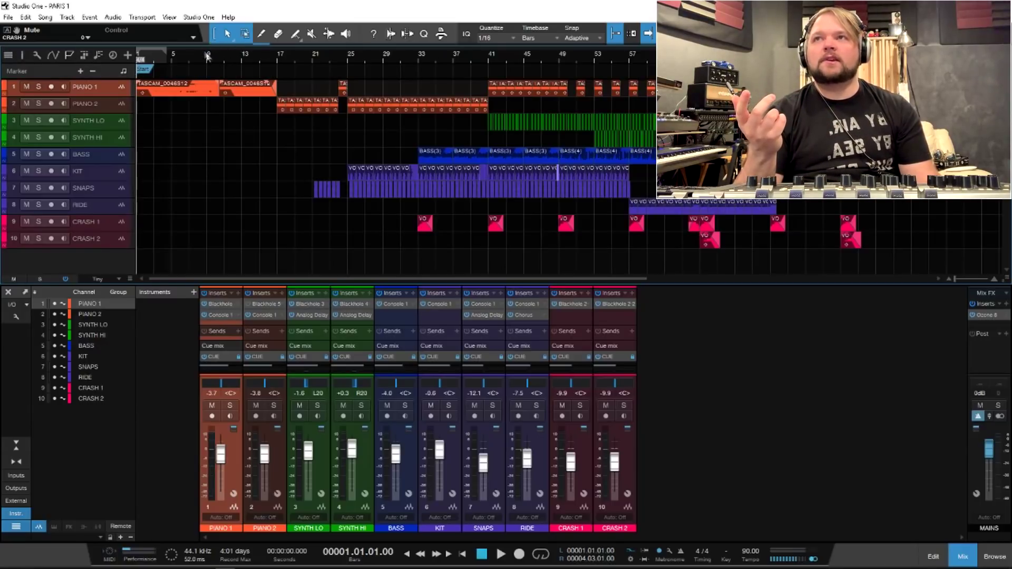
Place the playhead at bar 3 and show the arranger track above the song's tracks
click(229, 52)
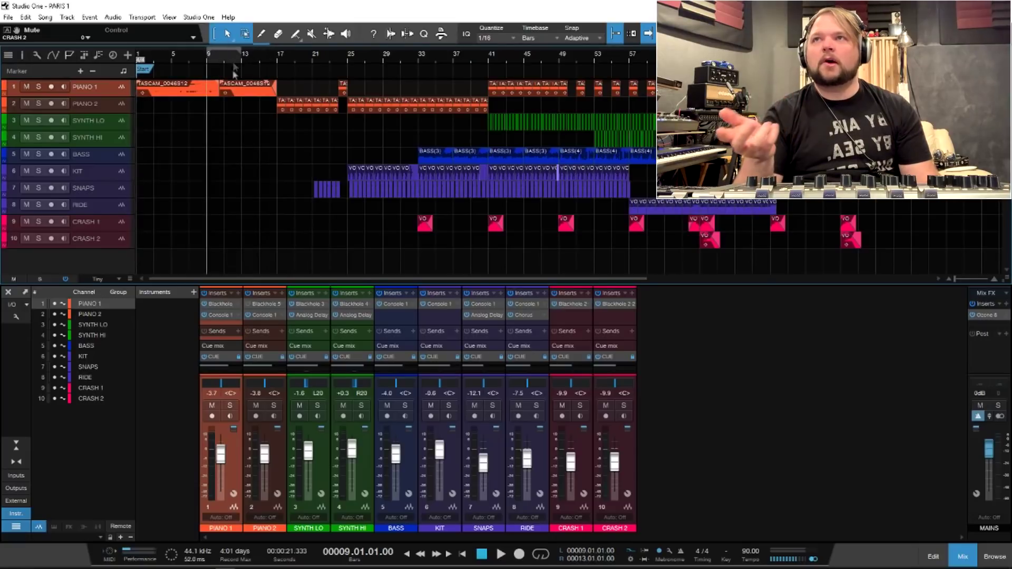
click(154, 52)
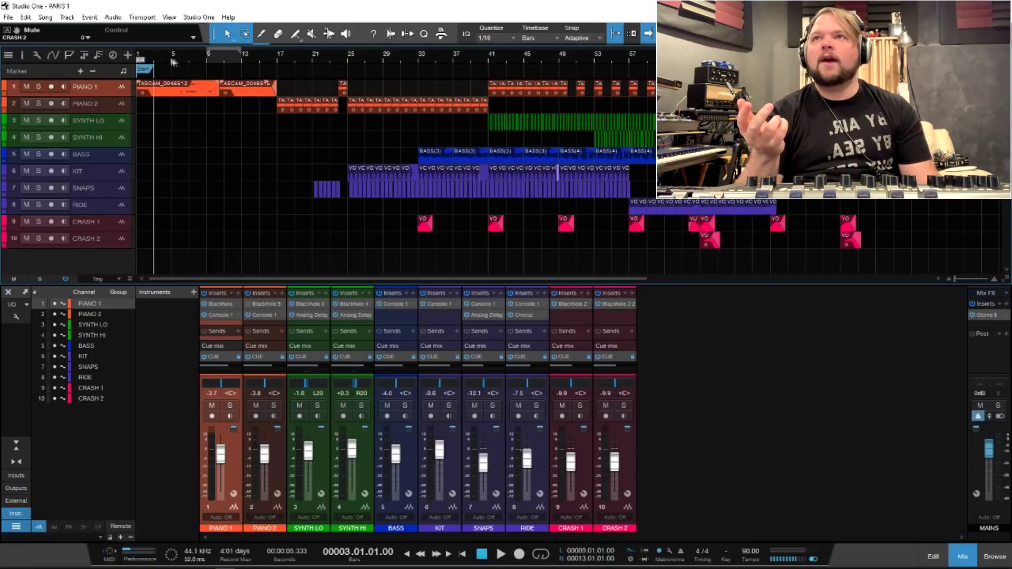
click(85, 55)
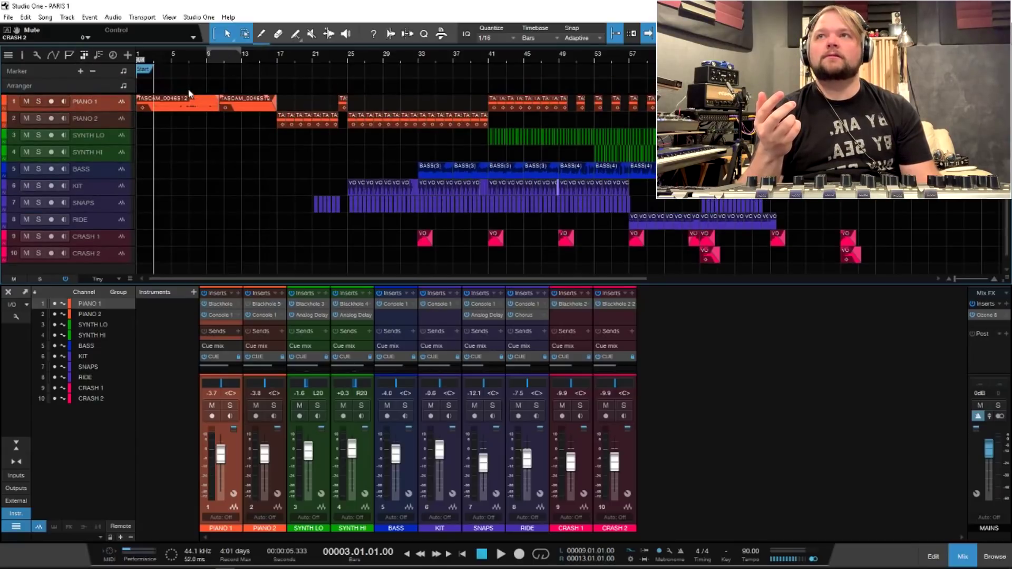
Lay out Intro, Verse, Chorus and Bridge arranger sections ending at bars 17, 25, 41 and 57, undoing the extra Outro section
click(146, 86)
drag(146, 86, 276, 87)
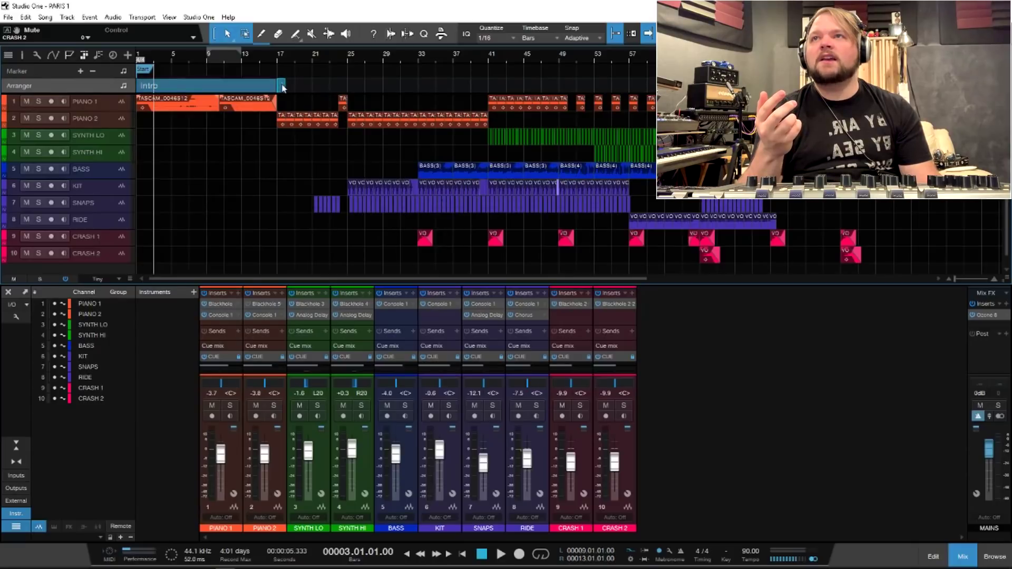
drag(285, 87, 627, 107)
click(494, 85)
double_click(637, 91)
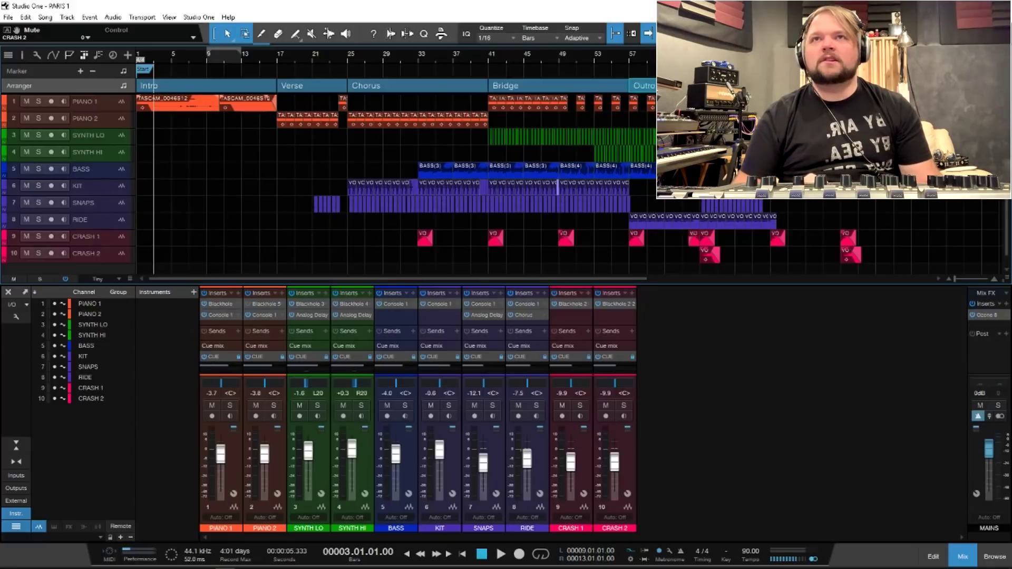
key(ctrl+z)
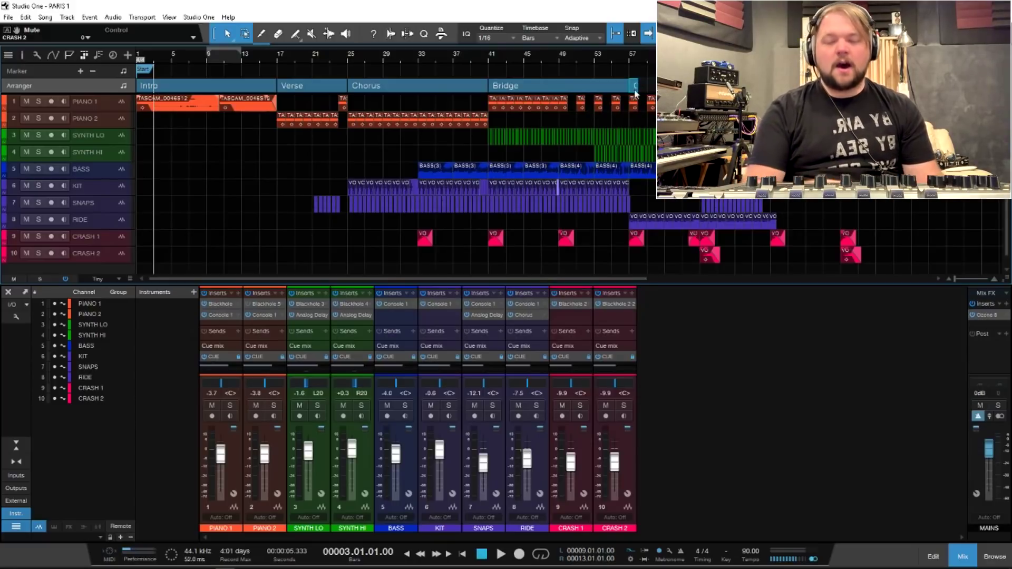
Try recolouring the Bridge arranger section orange and return it to blue
right_click(531, 88)
text(ASDFHJK)
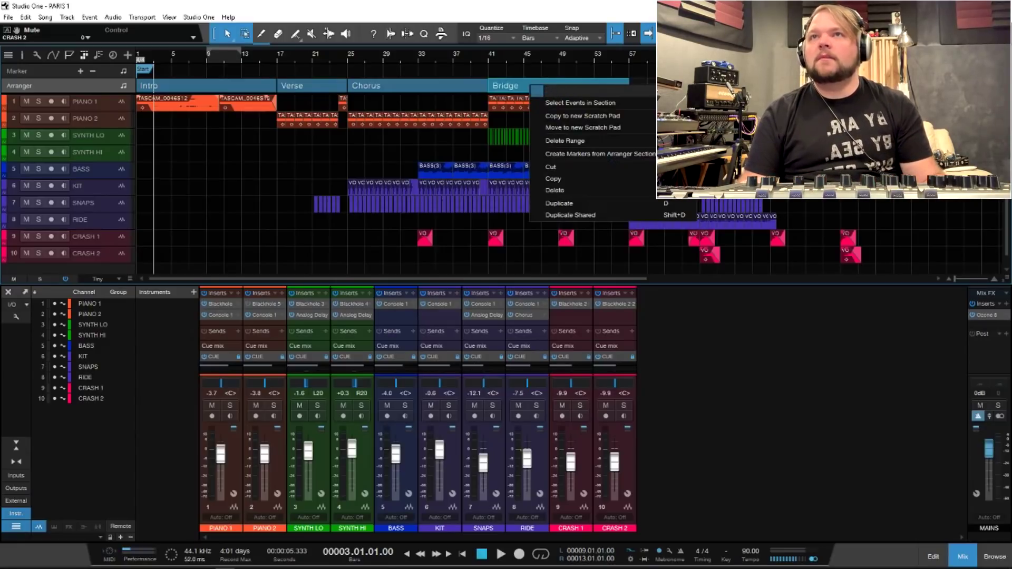
click(539, 91)
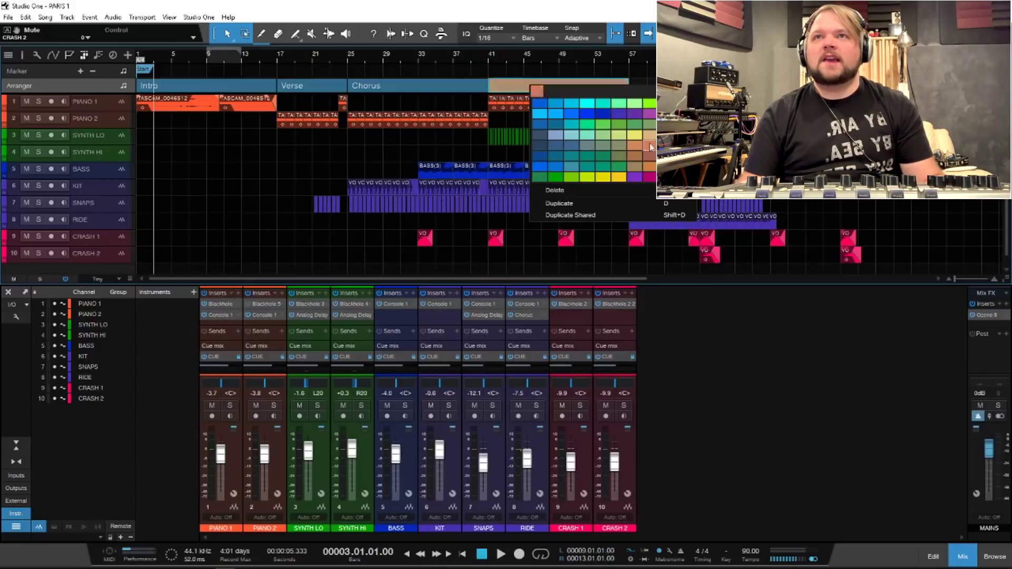
click(555, 156)
key(Escape)
key(Escape)
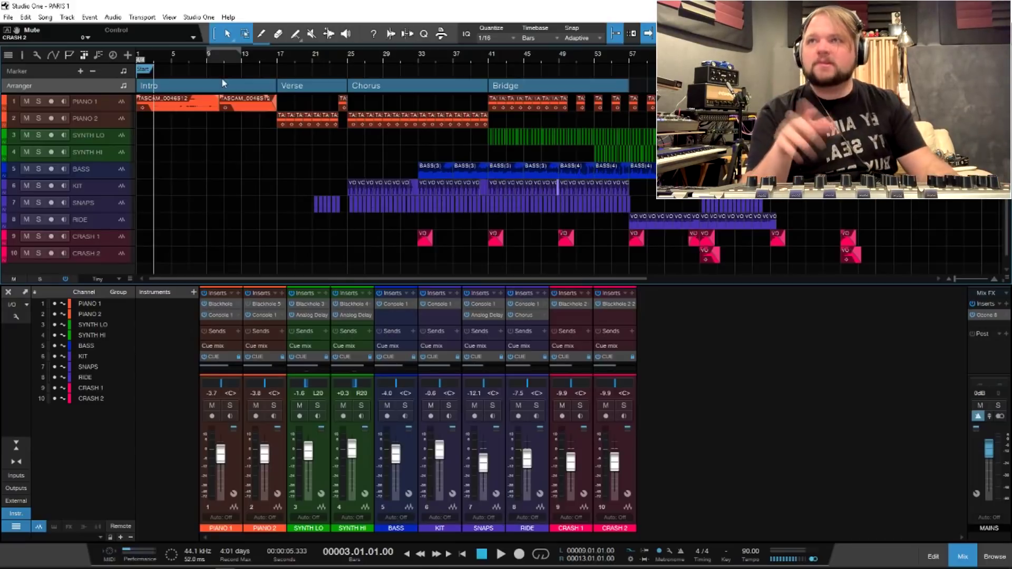
Set the Intro section's end at bar 17 and add a section named Chorus after the Bridge
drag(273, 93, 276, 86)
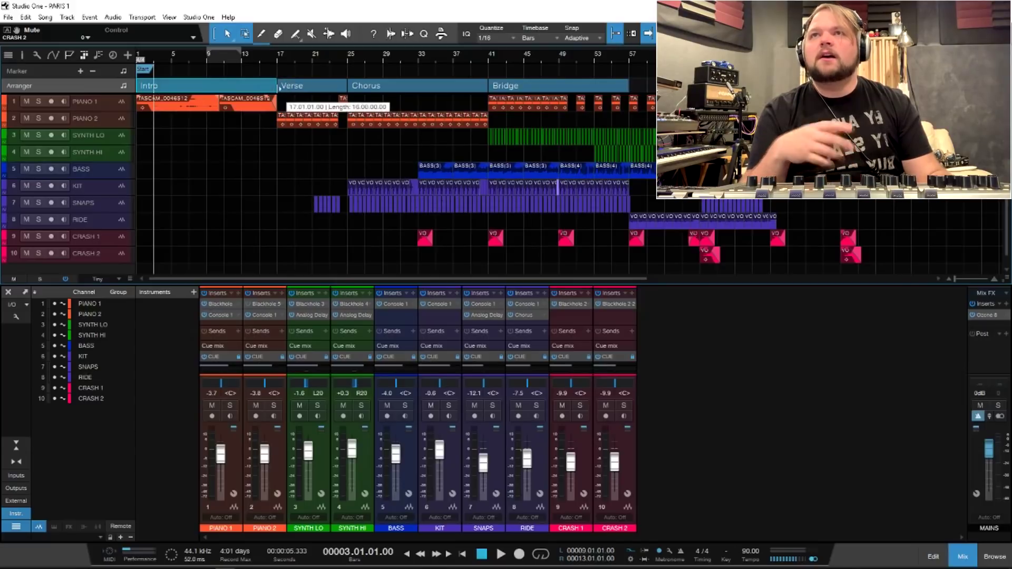
click(618, 34)
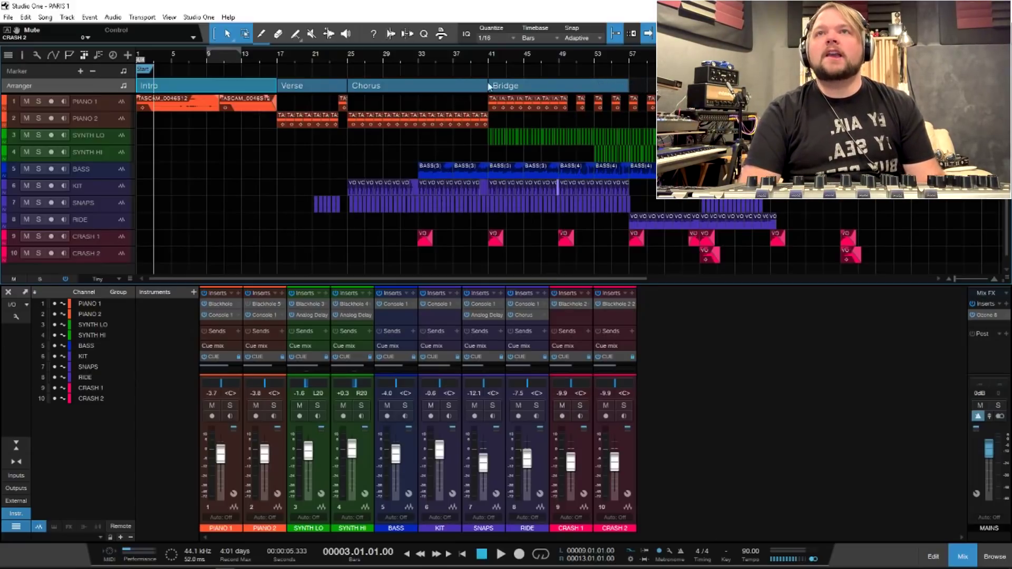
double_click(635, 88)
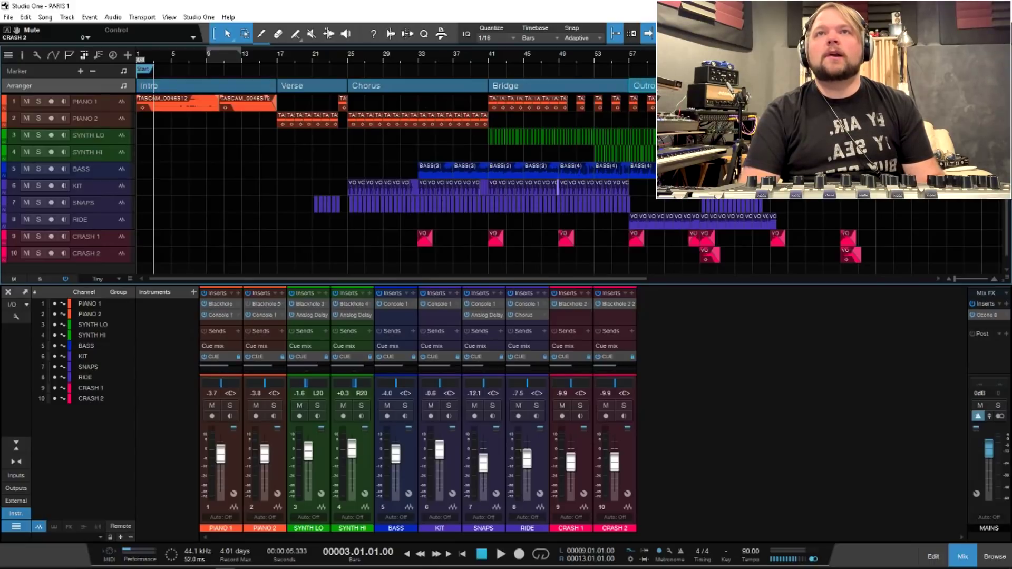
right_click(651, 89)
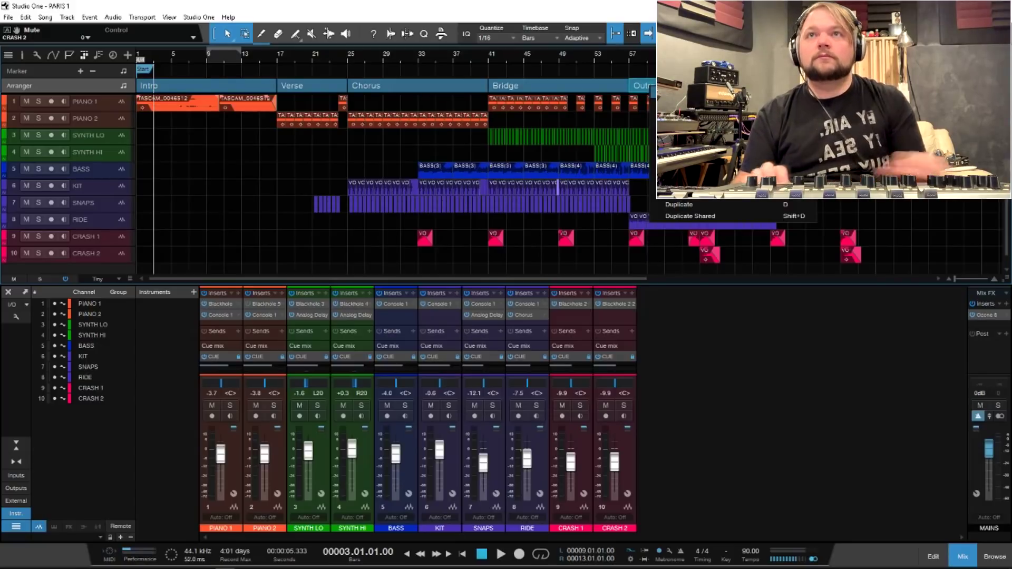
key(Escape)
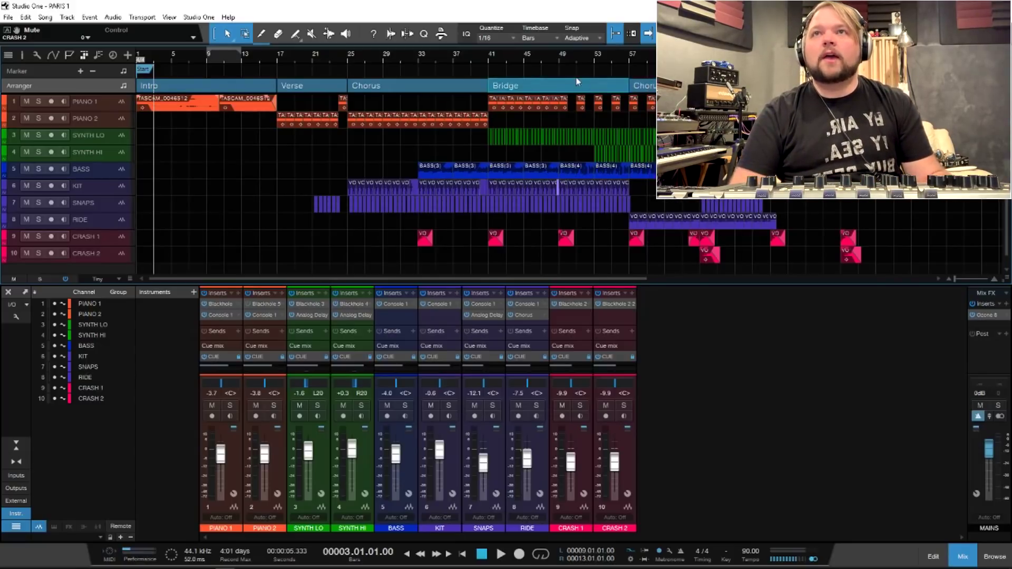
Try moving the Bridge behind the final Chorus and back, and the Intro to the song's end, and undo back to an empty arranger track
drag(545, 88, 827, 88)
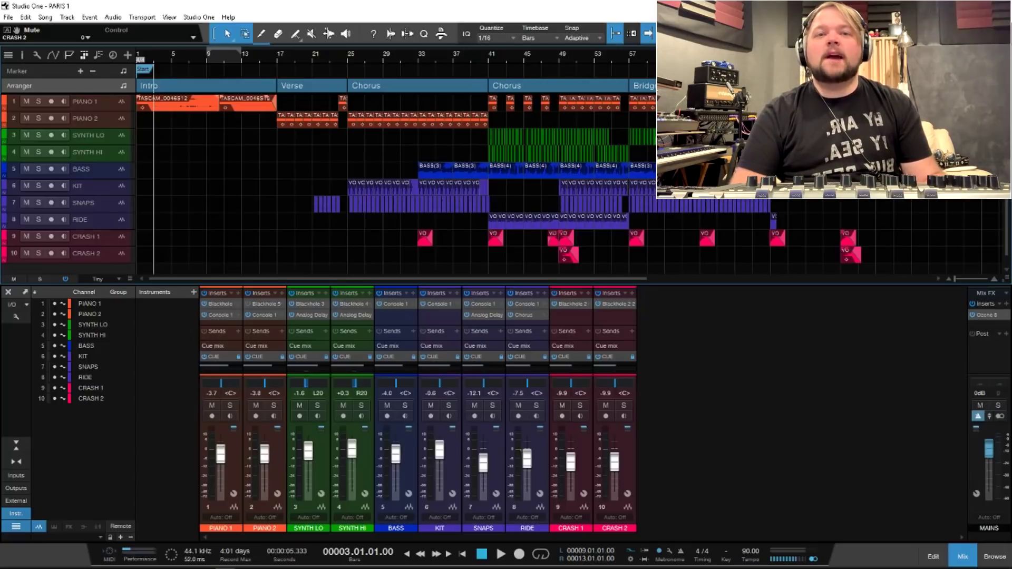
drag(534, 92, 673, 88)
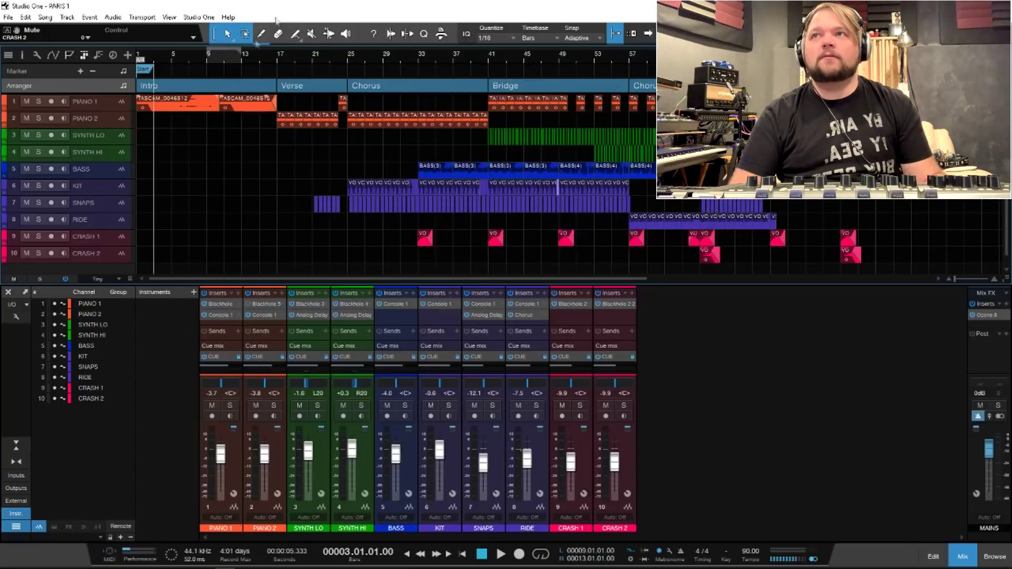
click(171, 90)
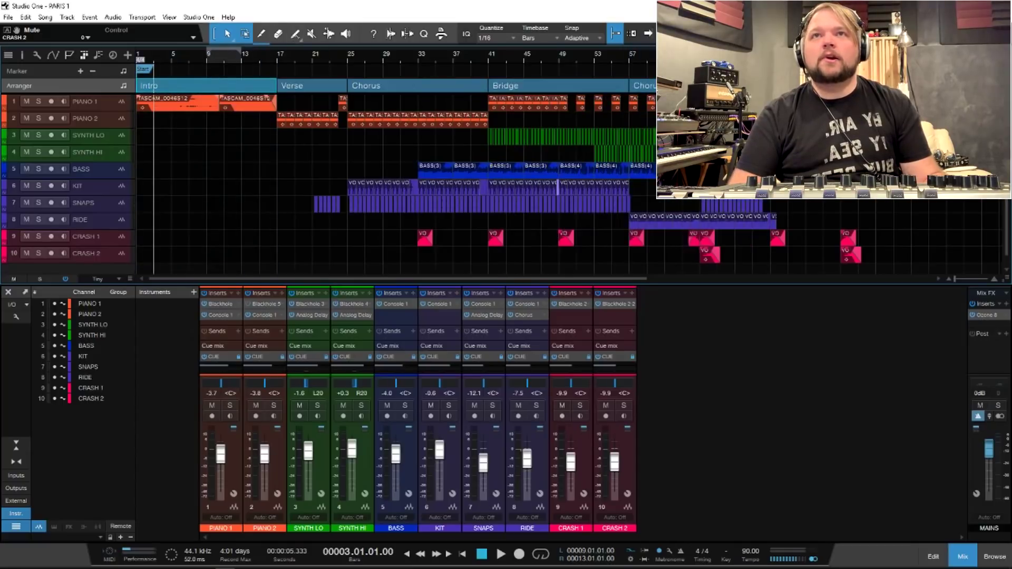
drag(199, 94, 833, 93)
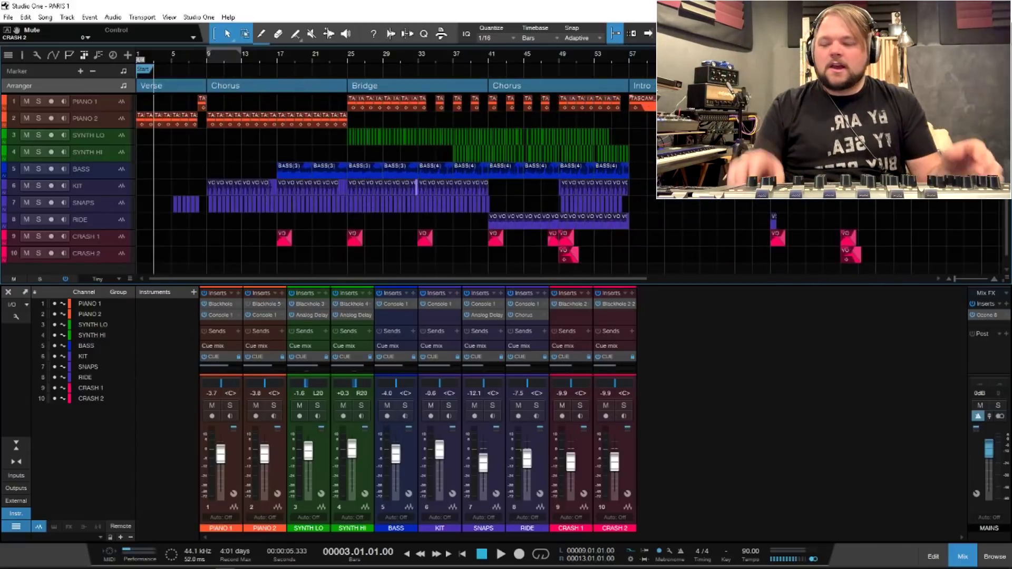
key(ctrl+z)
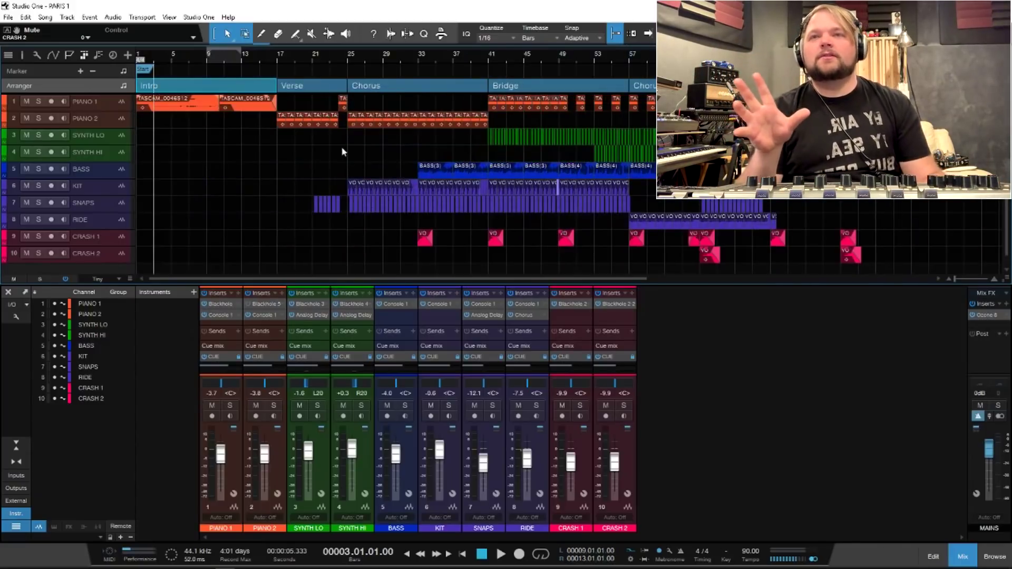
key(ctrl+z)
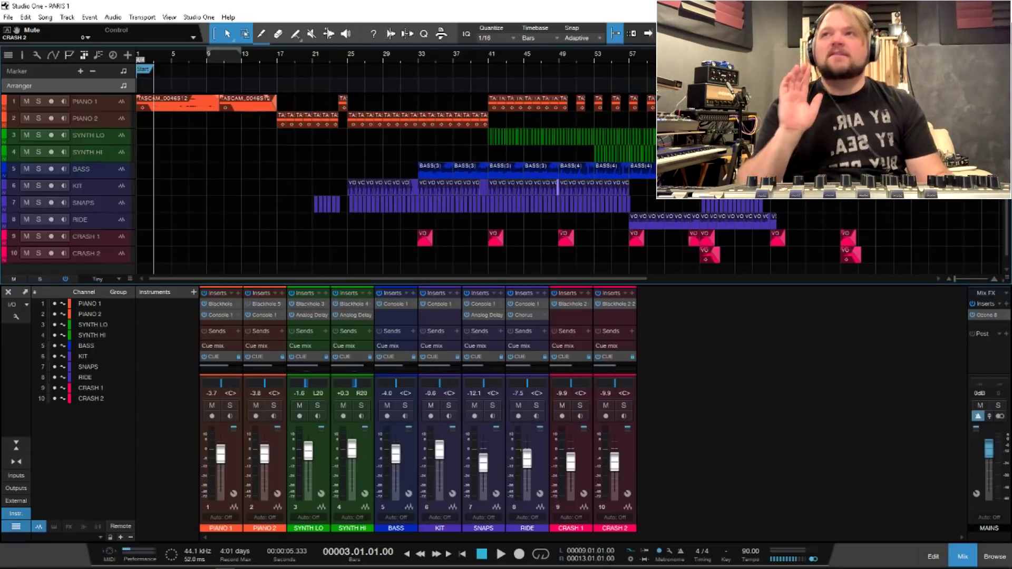
Briefly show and hide the chord track, the tempo track and the track automation
click(100, 56)
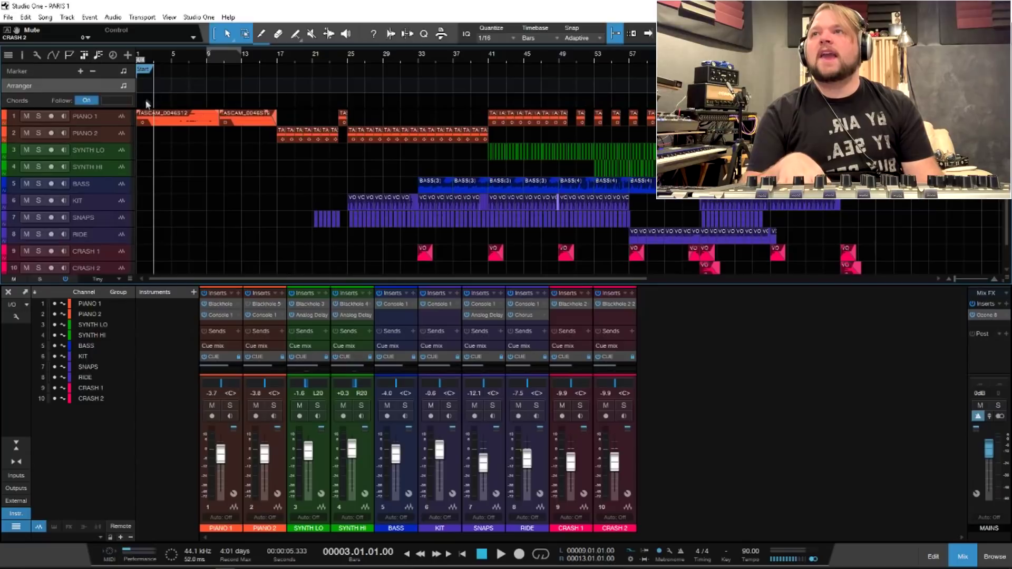
click(98, 55)
click(112, 55)
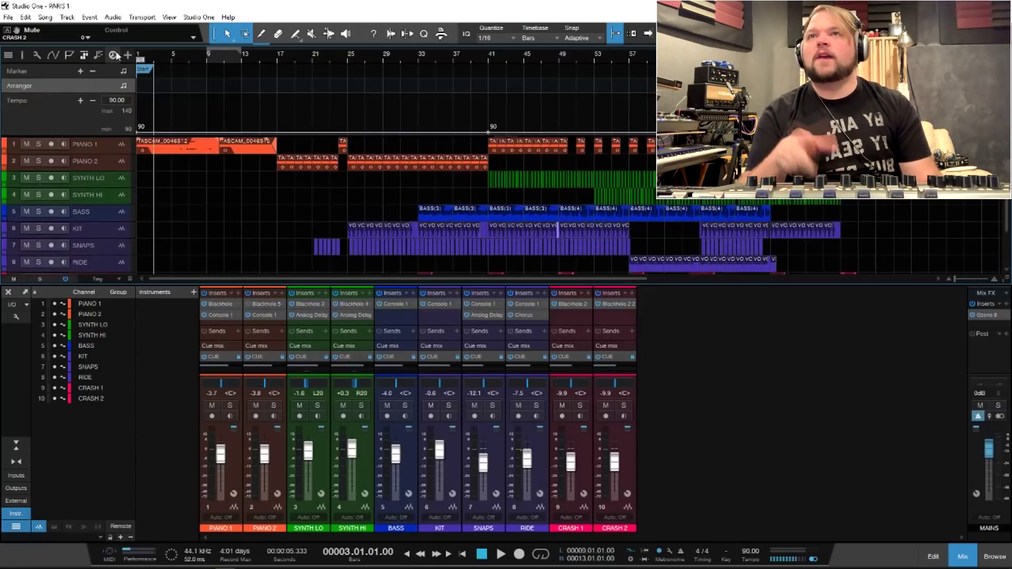
click(112, 55)
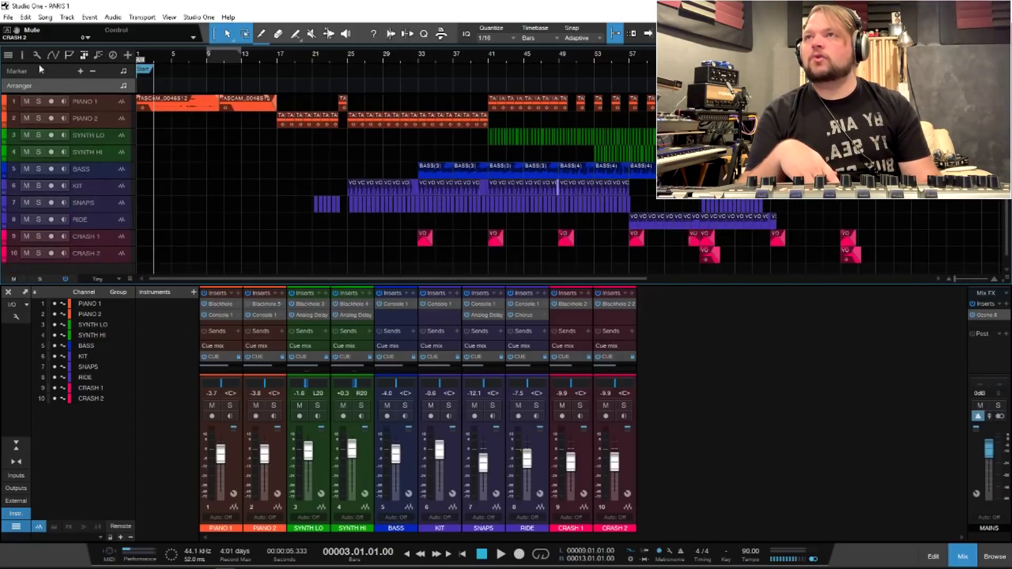
click(53, 55)
click(54, 56)
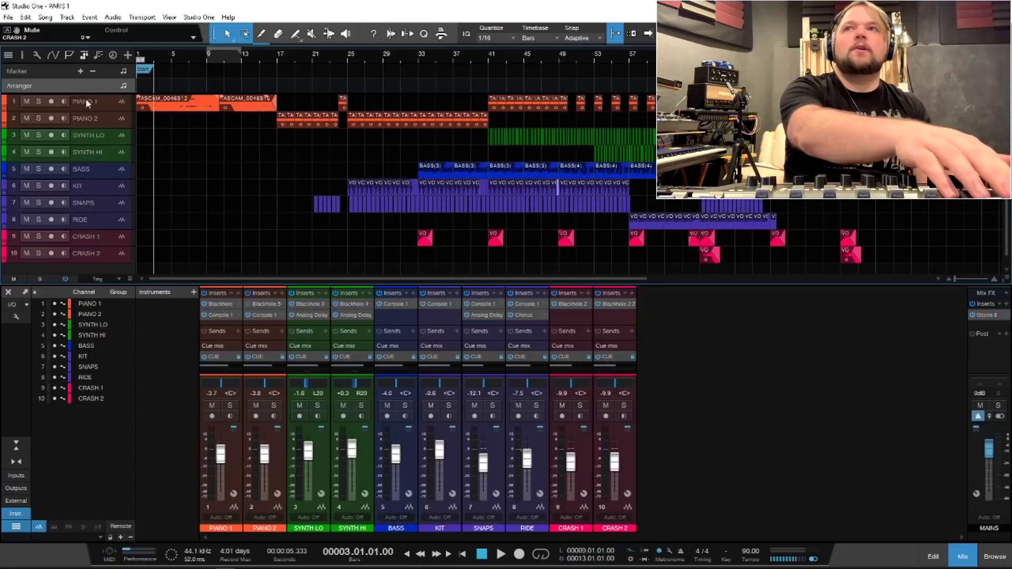
Examine PIANO 1's input choices at Medium track height and set the track height to Small
scroll(86, 102, up, 3)
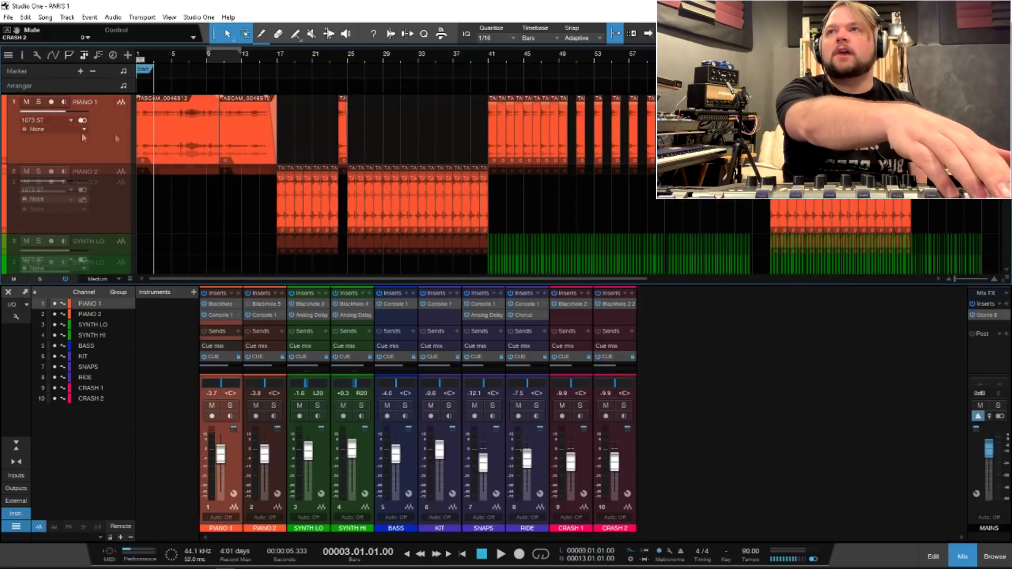
click(70, 121)
click(98, 112)
click(71, 120)
click(116, 126)
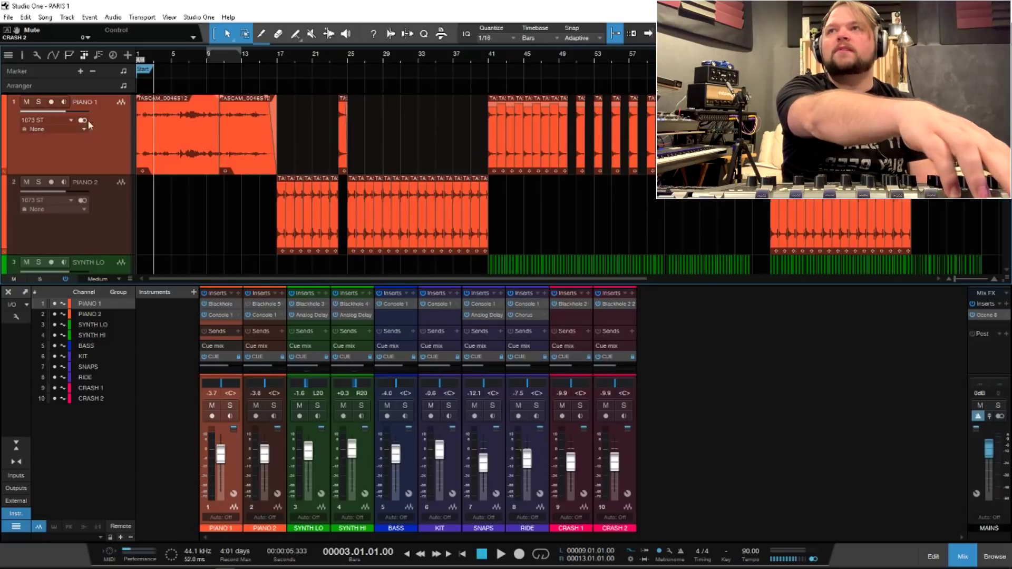
scroll(97, 131, down, 1)
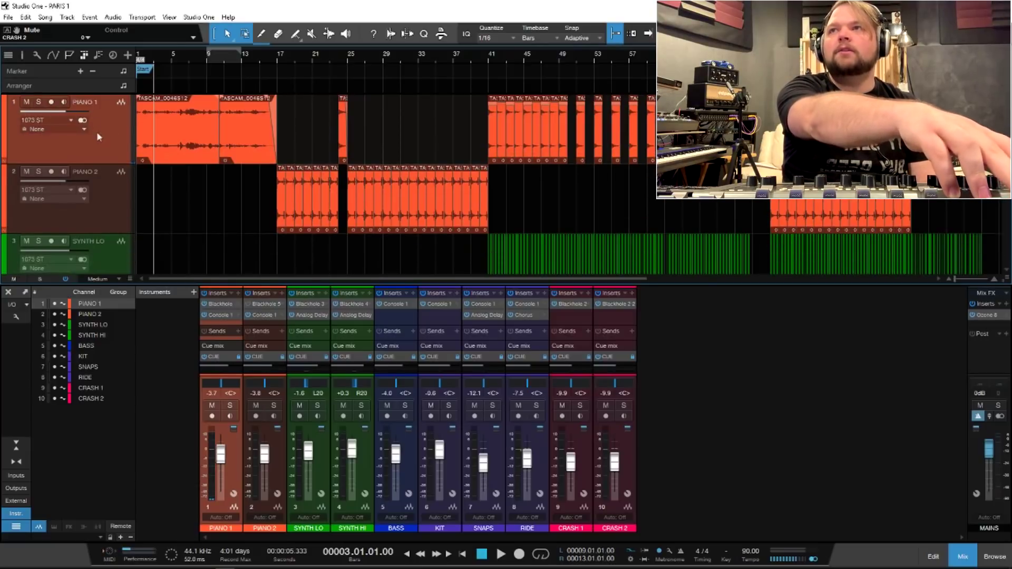
scroll(98, 131, down, 3)
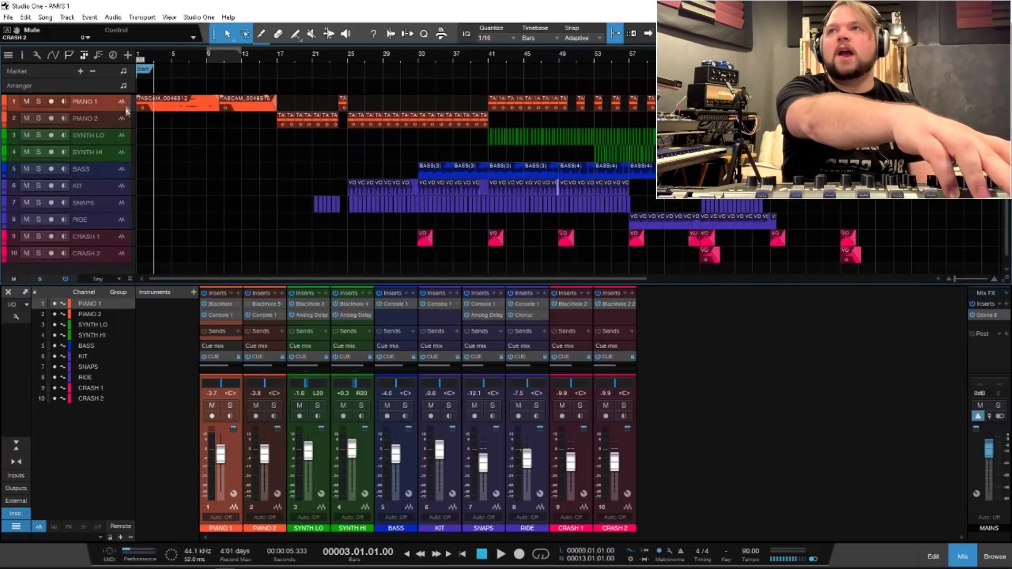
scroll(125, 111, up, 2)
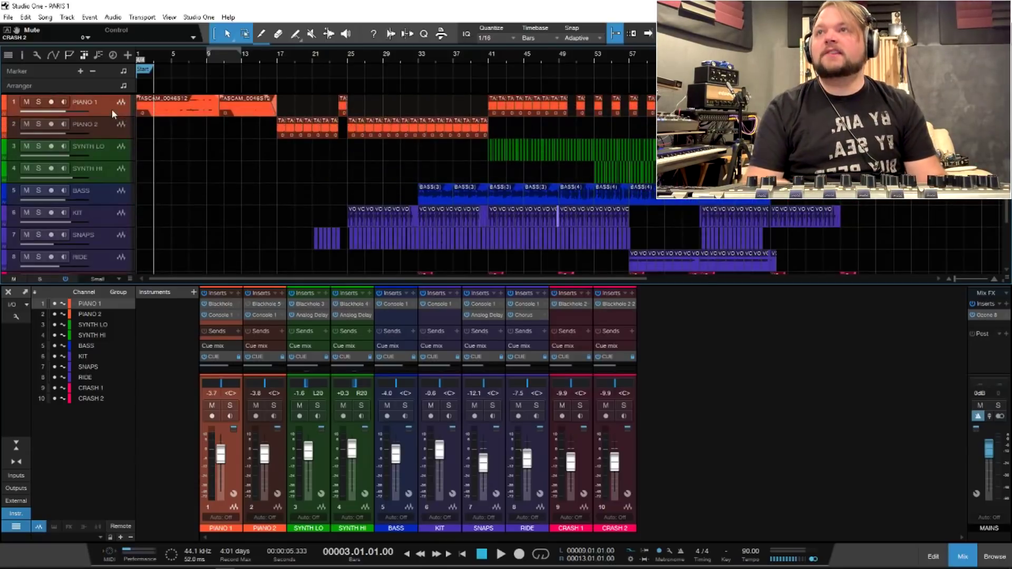
View the inspector settings of the PIANO 1 track and hide them again
key(F4)
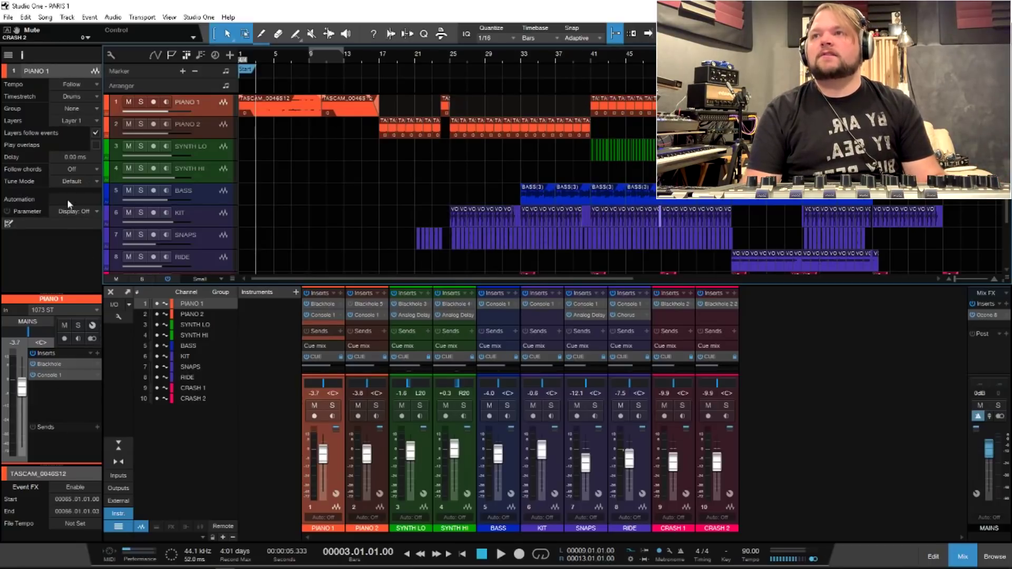
key(F4)
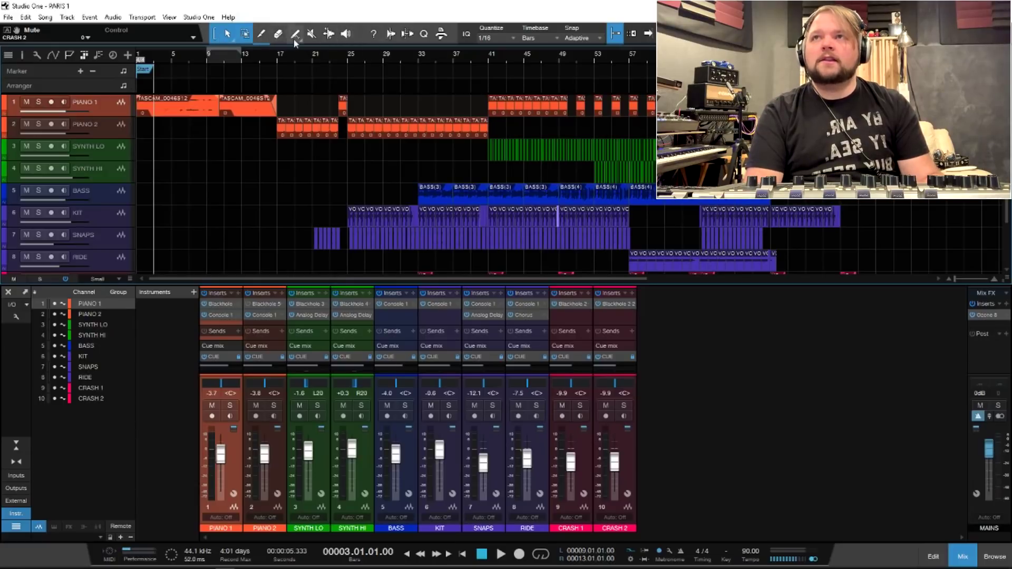
Activate the Bend tool and show the Audio Bend settings
click(329, 38)
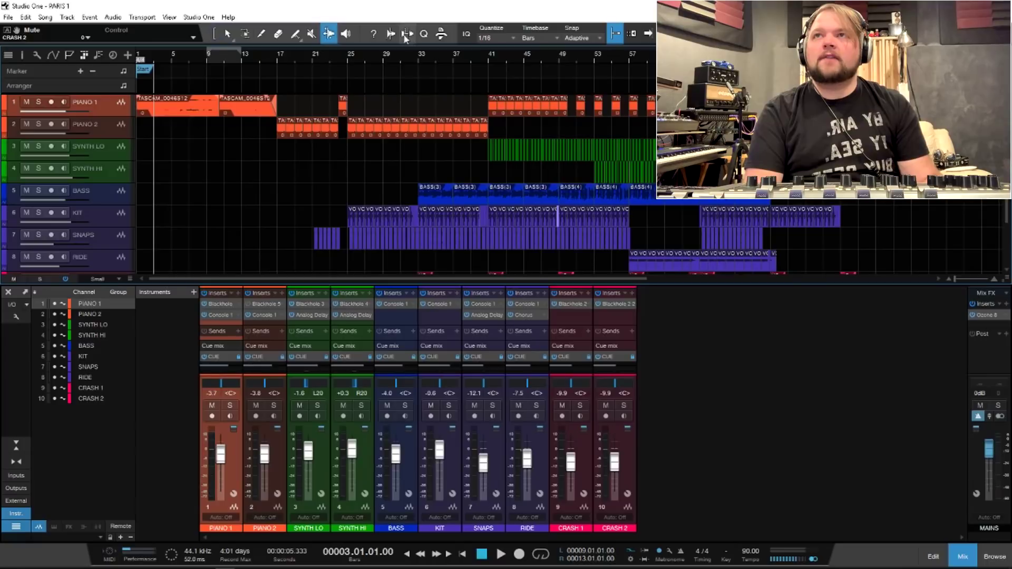
click(390, 35)
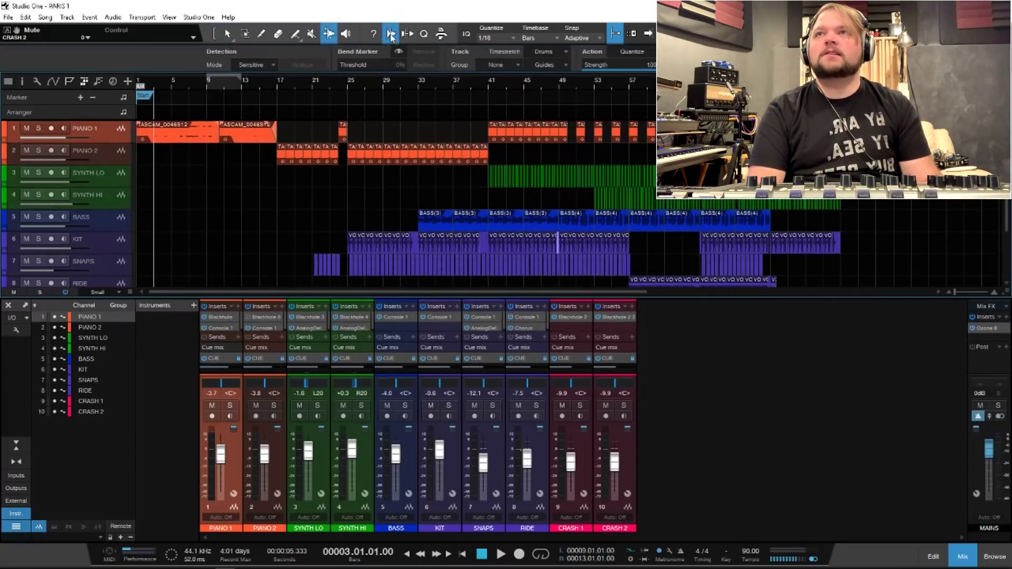
Place the playhead at bar 25 and select the first audio event on the KIT track there
click(348, 88)
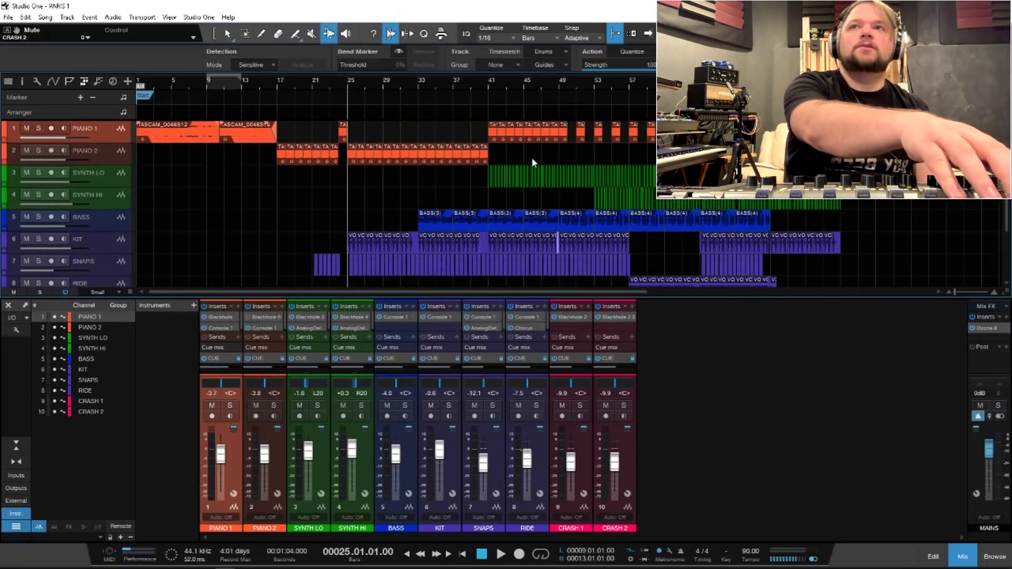
key(e)
key(e)
key(e)
key(2)
drag(348, 236, 380, 254)
key(e)
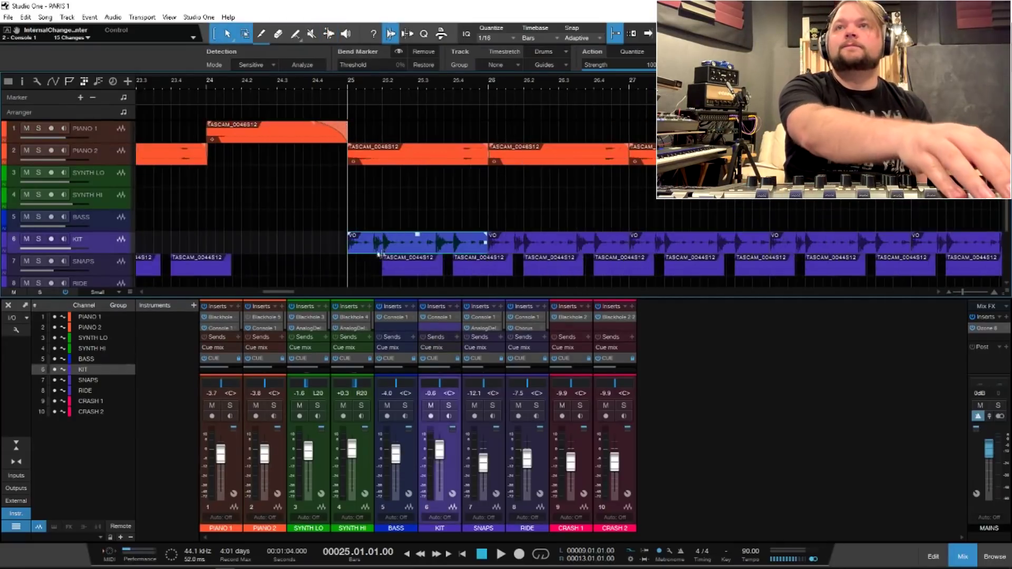
Solo the KIT track, loop bars 25 to 26 and play the loop, returning the playhead to bar 25
key(e)
key(shift+e)
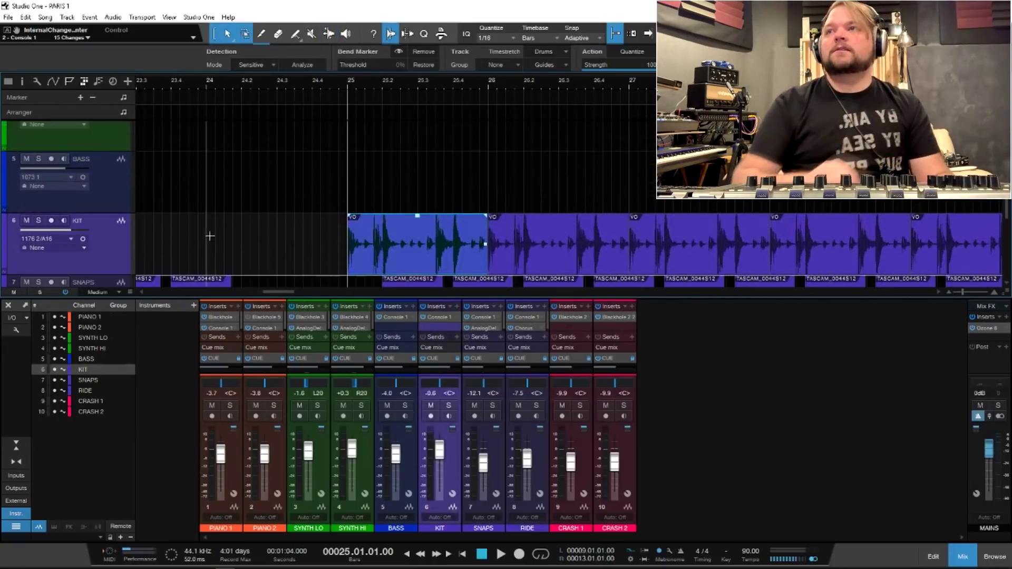
click(38, 220)
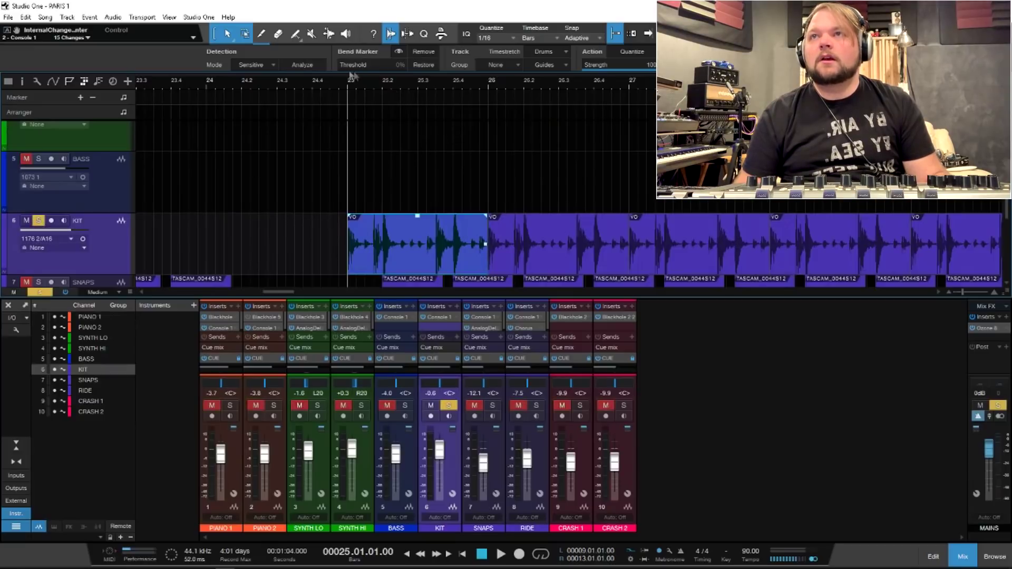
drag(349, 74, 490, 85)
key(slash)
key(space)
key(space)
click(347, 89)
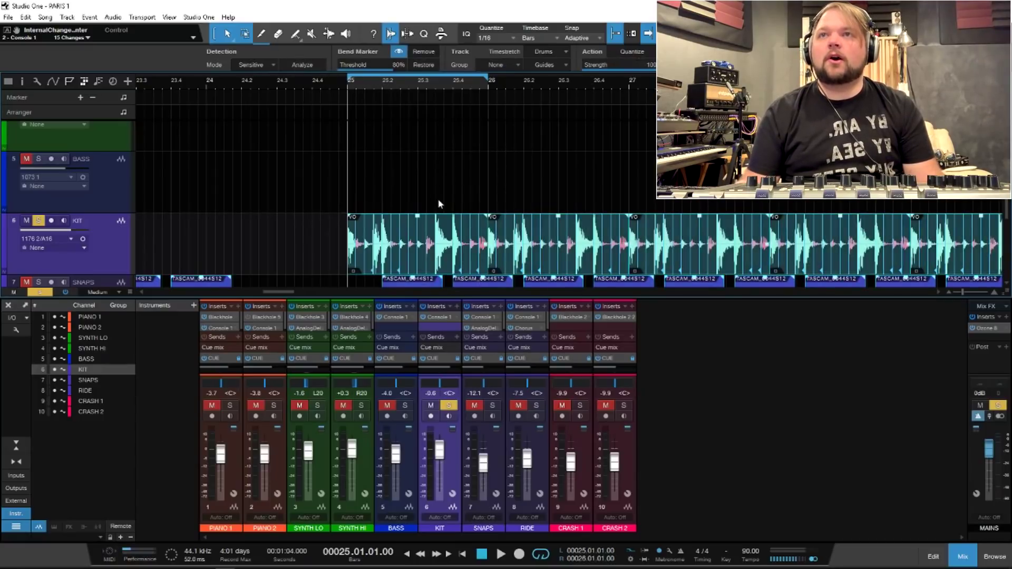
Remove the bend markers from the KIT events and view the available Timestretch modes without changing the Drums mode
click(426, 117)
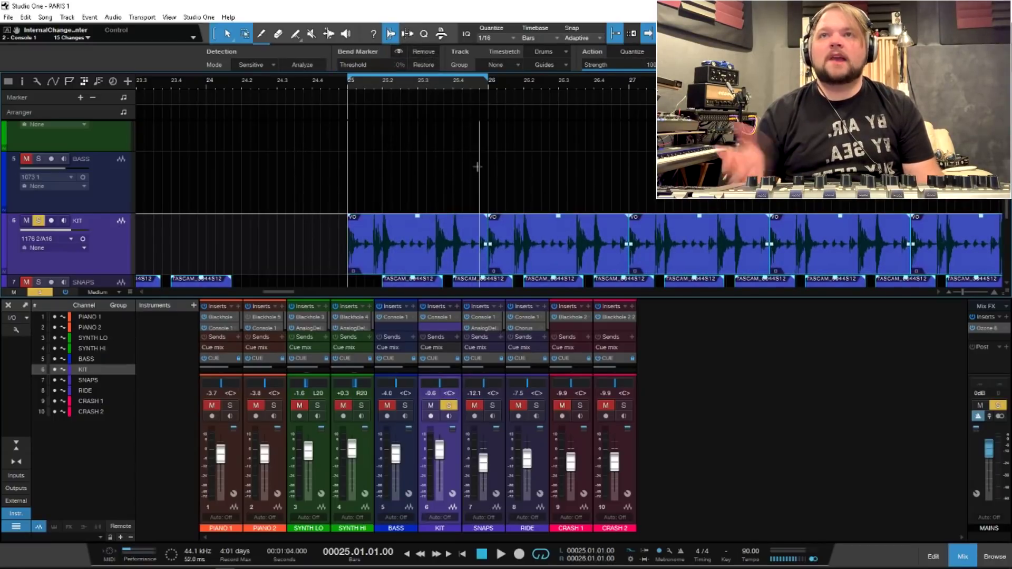
click(425, 51)
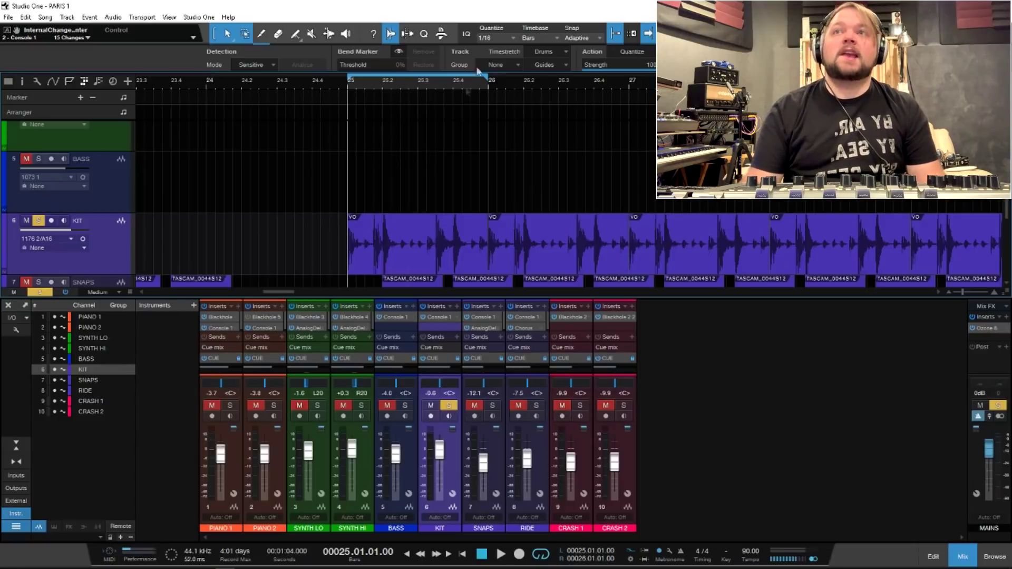
click(545, 51)
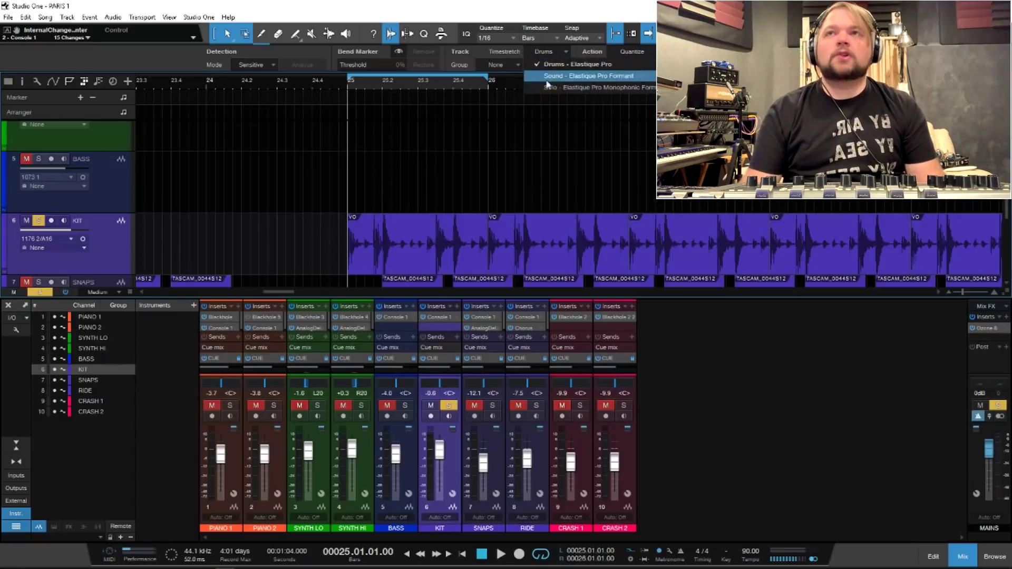
click(486, 144)
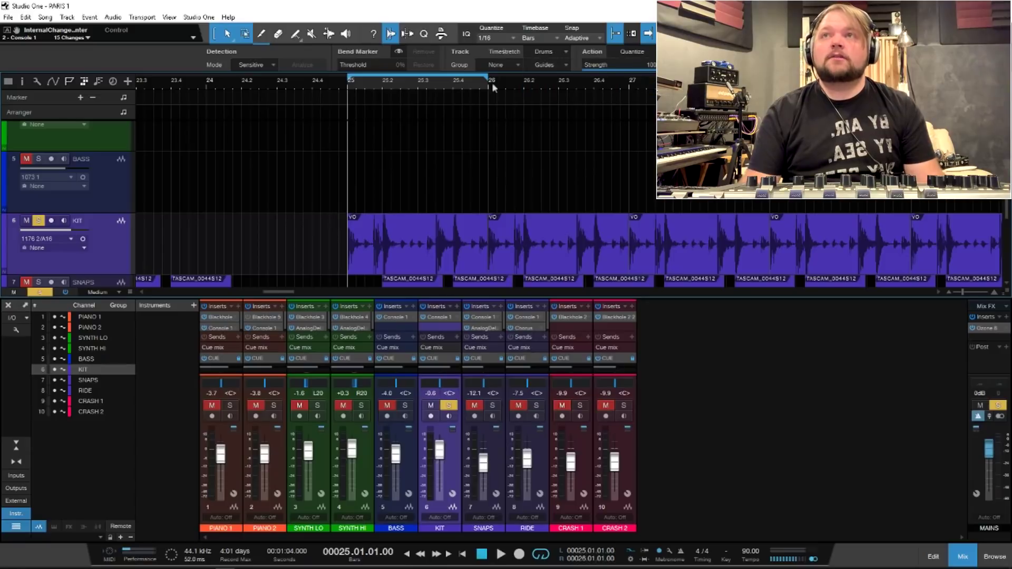
View the Strip Silence and Quantize settings and return to the Audio Bend settings
click(412, 34)
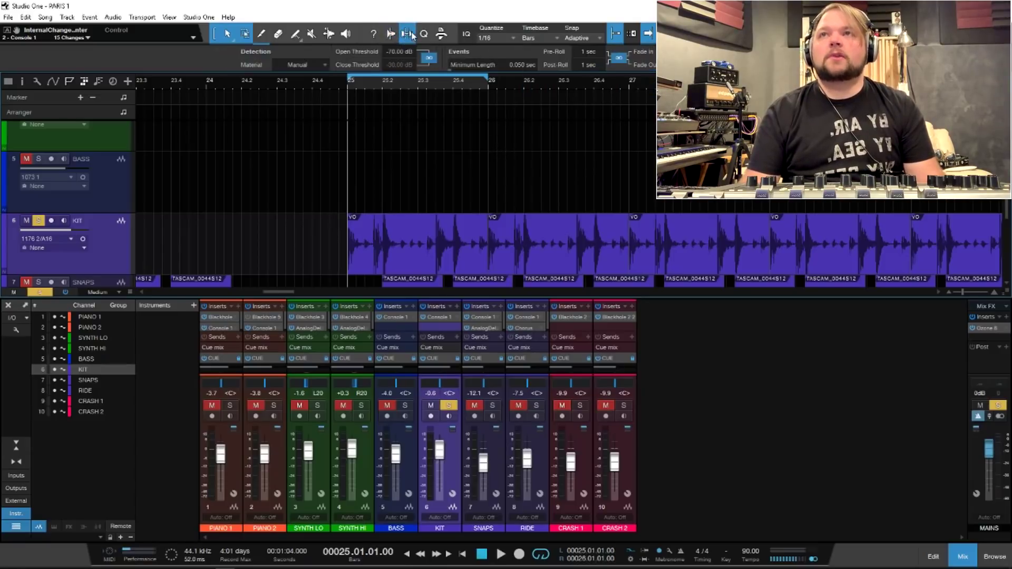
click(425, 35)
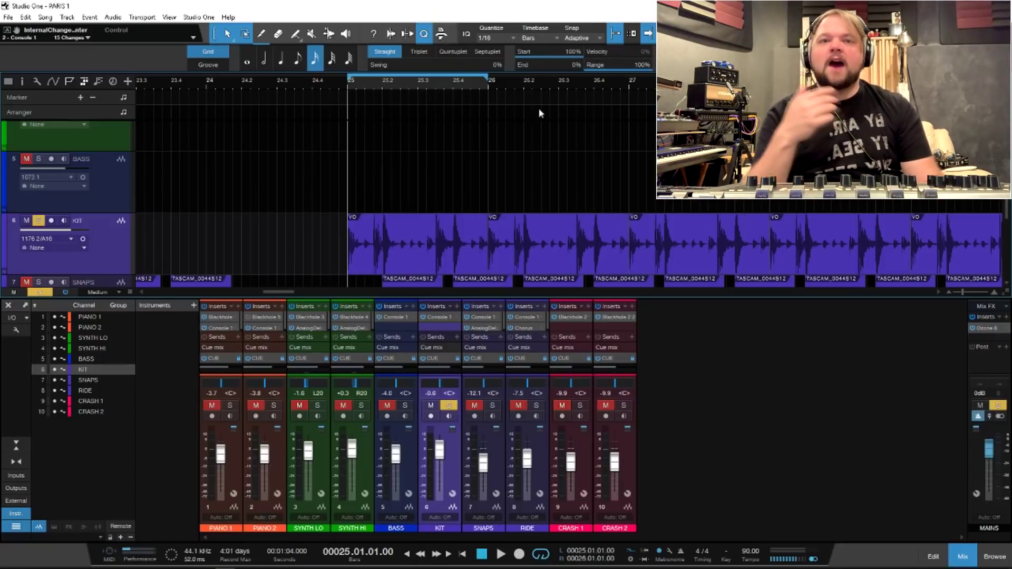
click(391, 33)
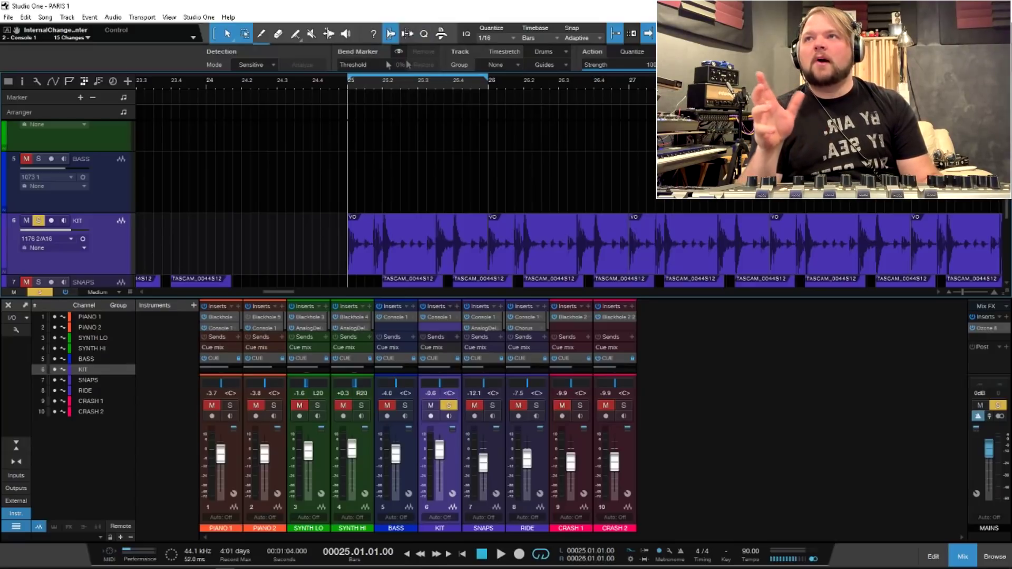
Select the PIANO 1 track and zoom out to view the whole song at Overview track height
scroll(96, 165, up, 5)
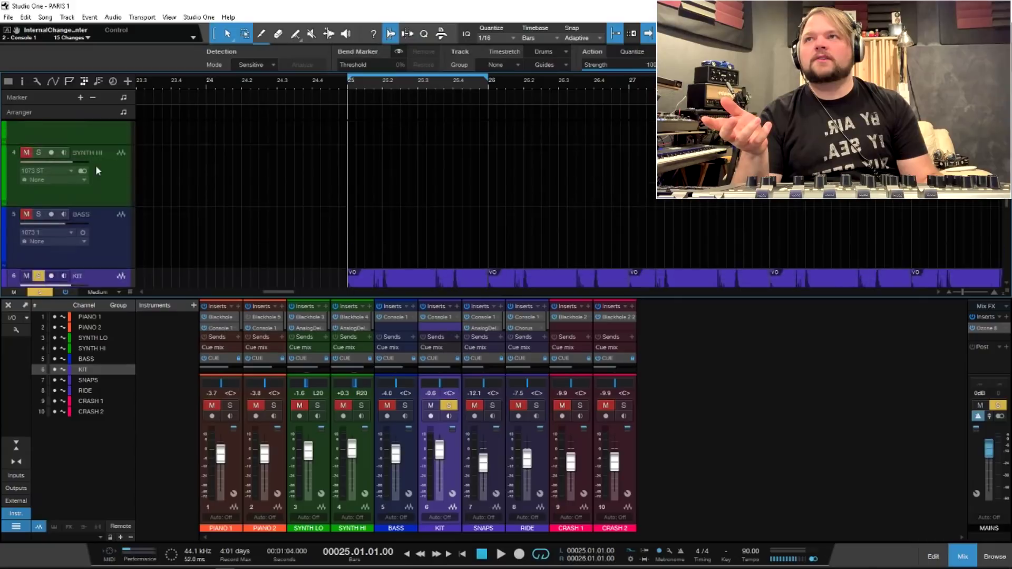
click(114, 164)
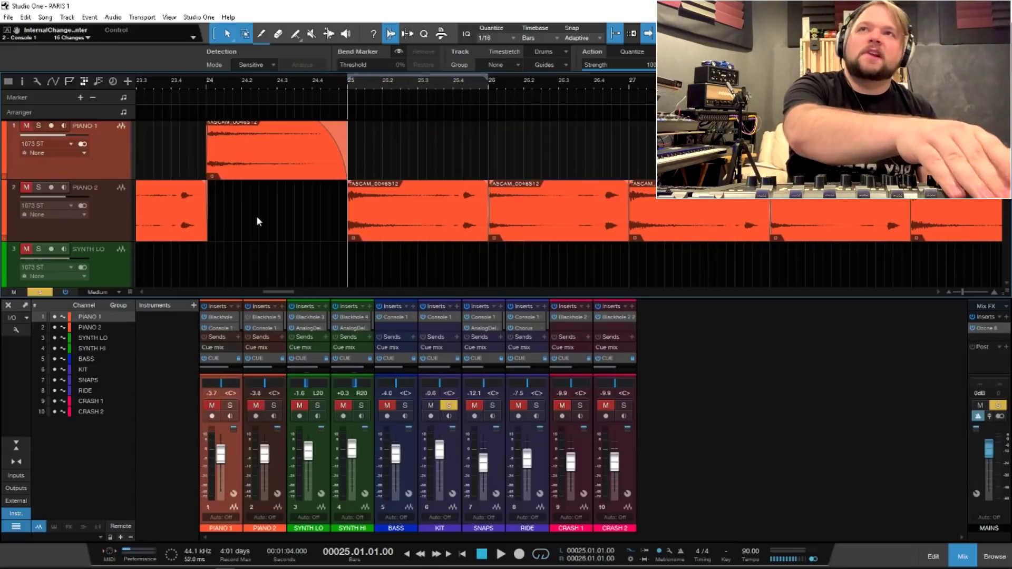
key(w)
key(w)
key(w)
key(w)
key(w)
key(shift+w)
key(shift+w)
key(shift+w)
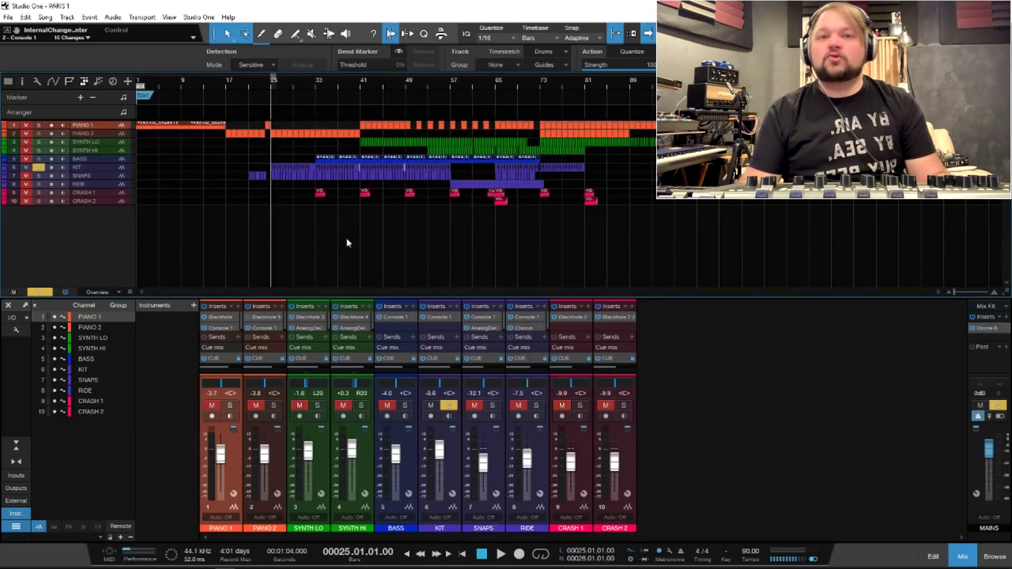
Save the song and turn off solo on the KIT track
key(ctrl+s)
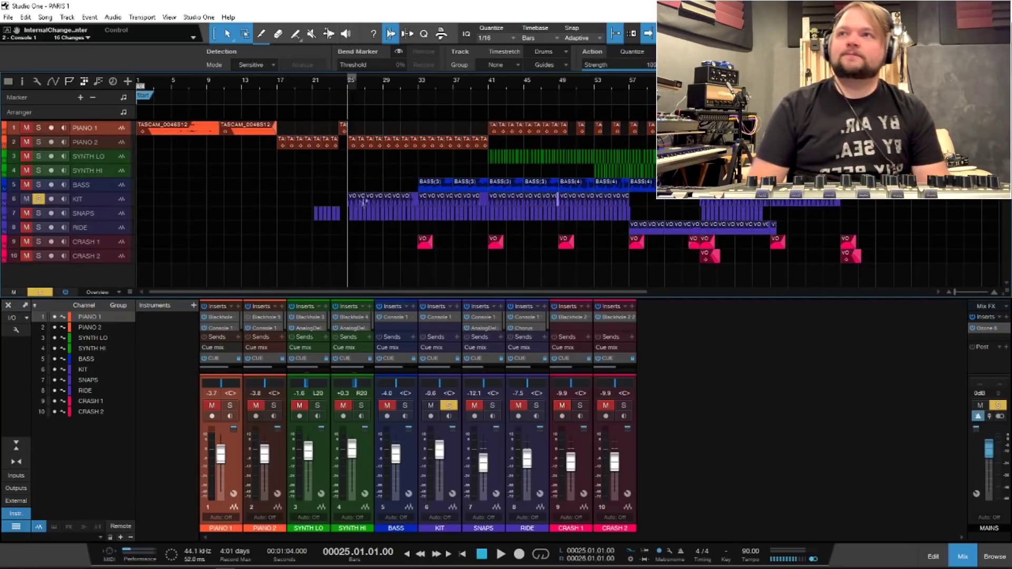
click(39, 199)
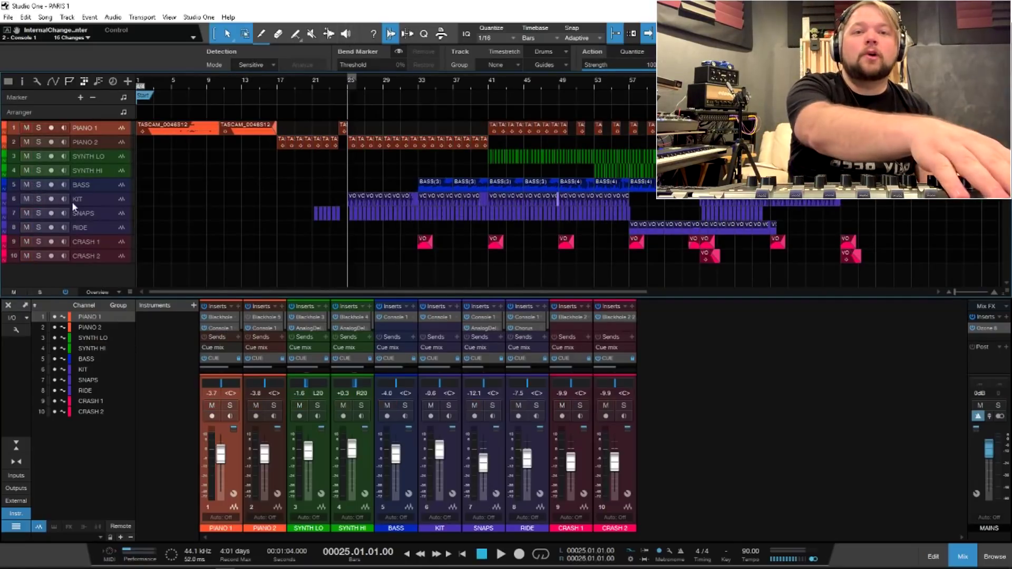
Move the PIANO 2 event at bar 25 onto the SYNTH LO track, keeping its time position
key(e)
key(e)
key(shift+e)
key(shift+e)
key(shift+e)
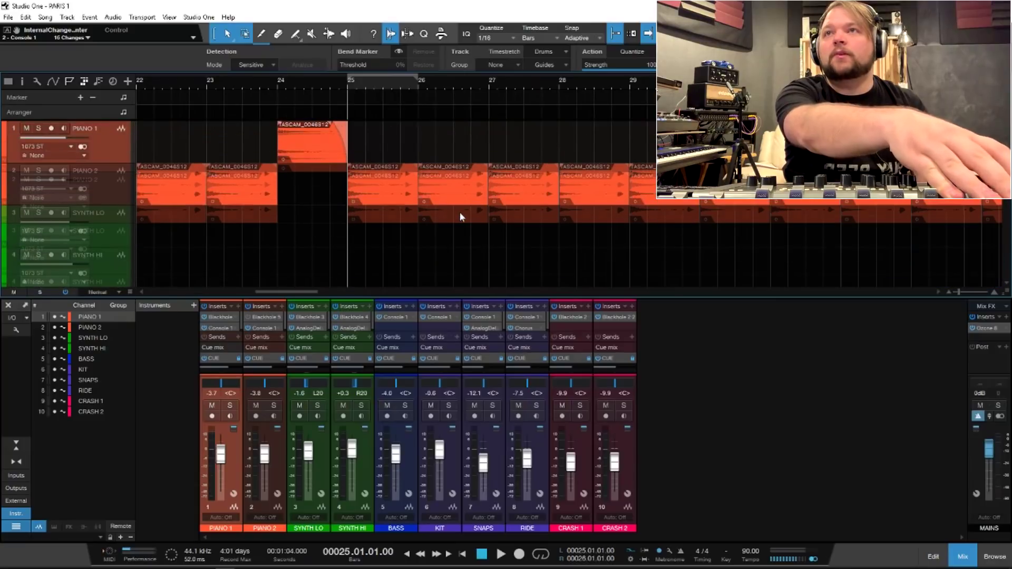
key(e)
key(e)
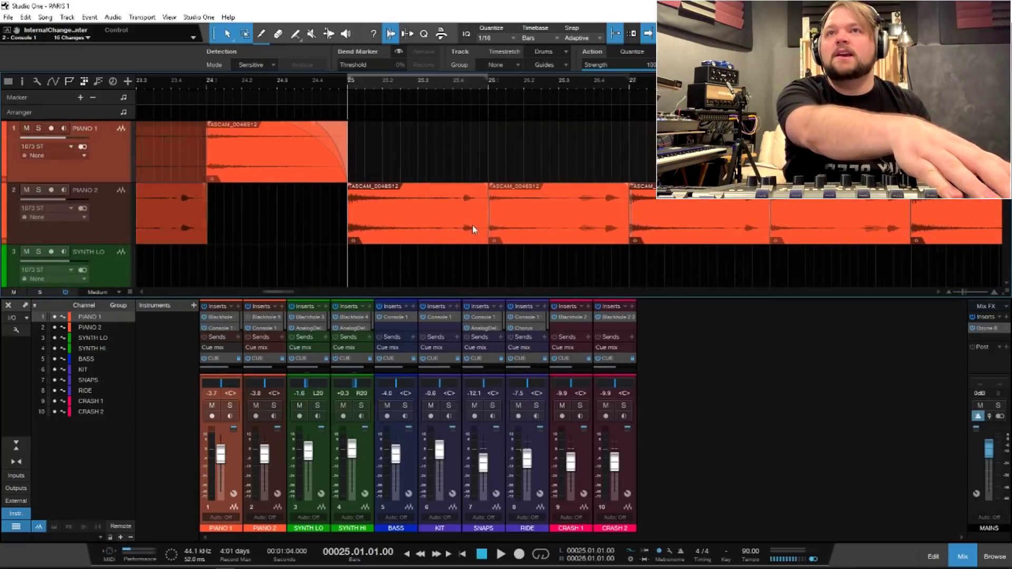
click(448, 235)
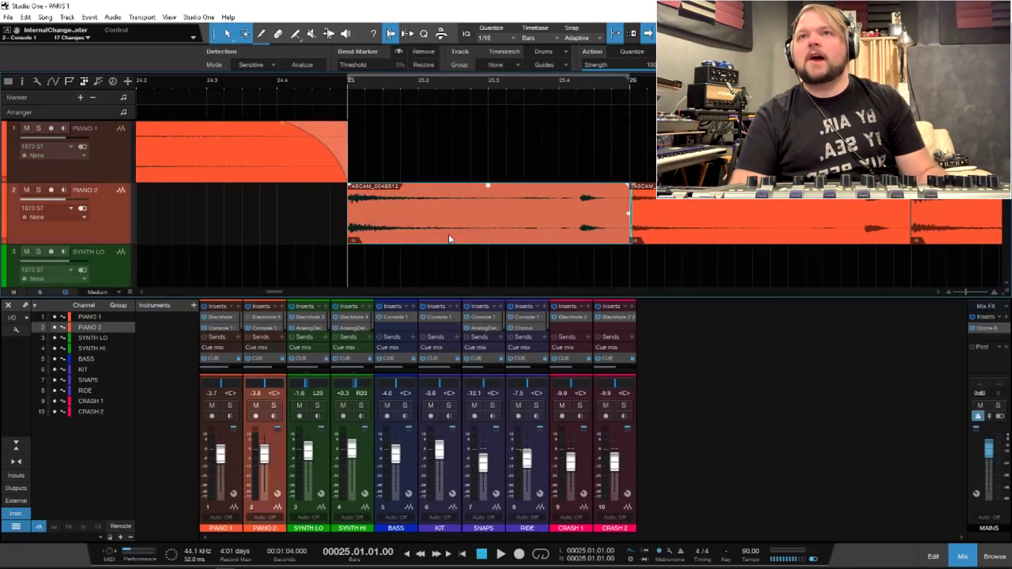
drag(448, 239, 427, 234)
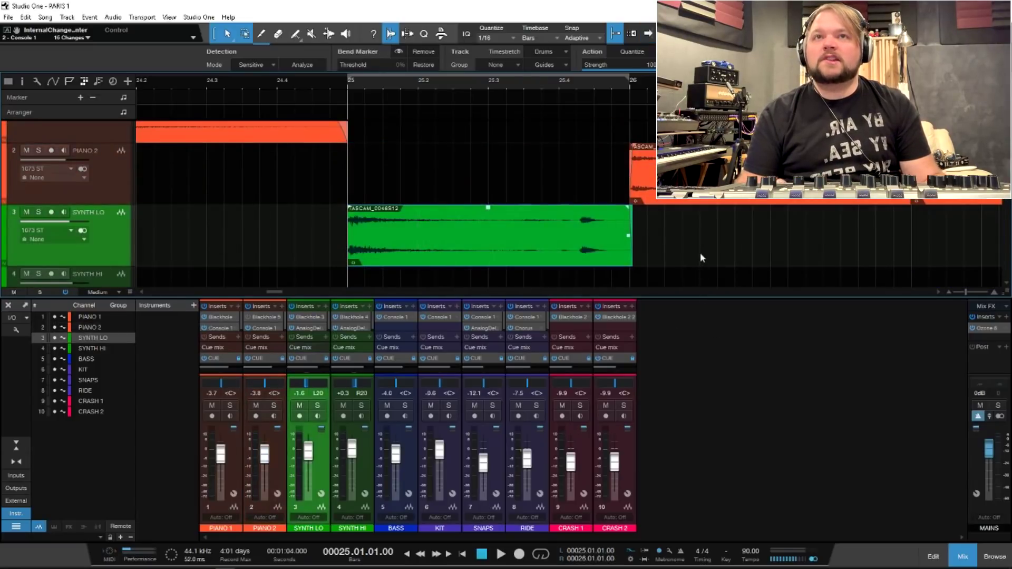
Duplicate the event on SYNTH LO twice, and undo both the duplicates and its move from PIANO 2
key(d)
key(d)
key(ctrl+z)
key(ctrl+z)
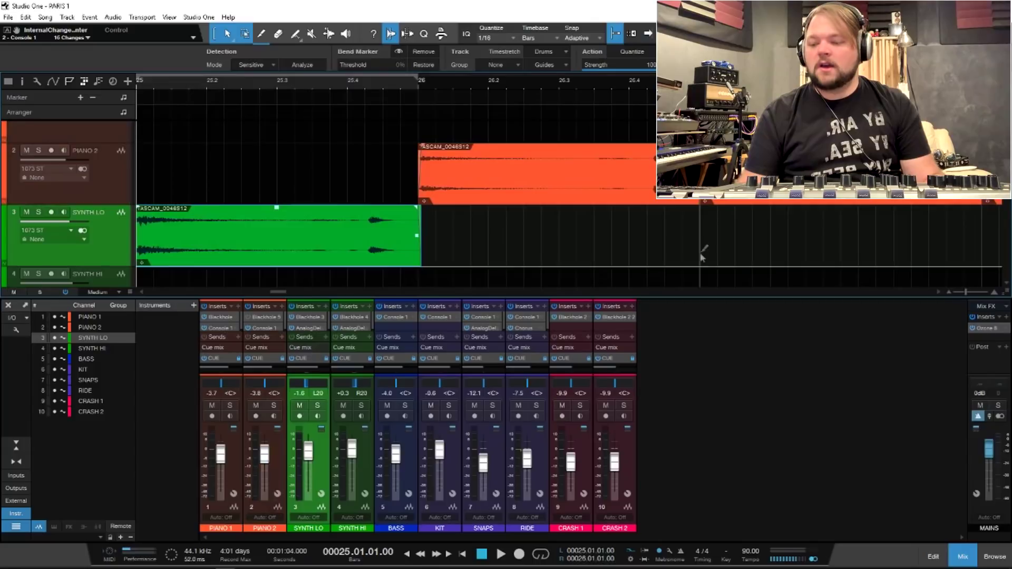
key(ctrl+z)
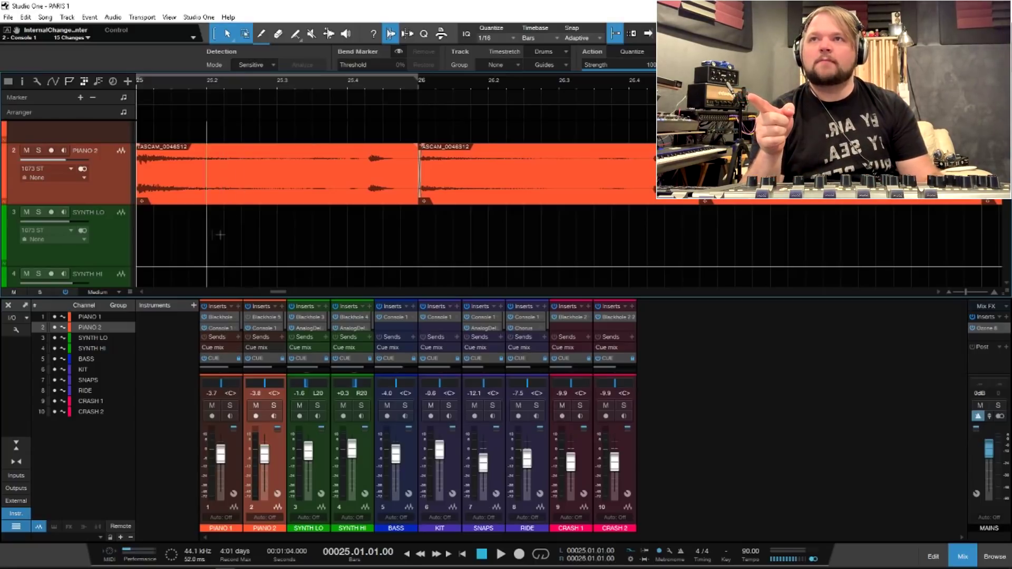
Place the playhead at 25.04.04.00 and select the first SNAPS event in bar 25
scroll(392, 233, down, 4)
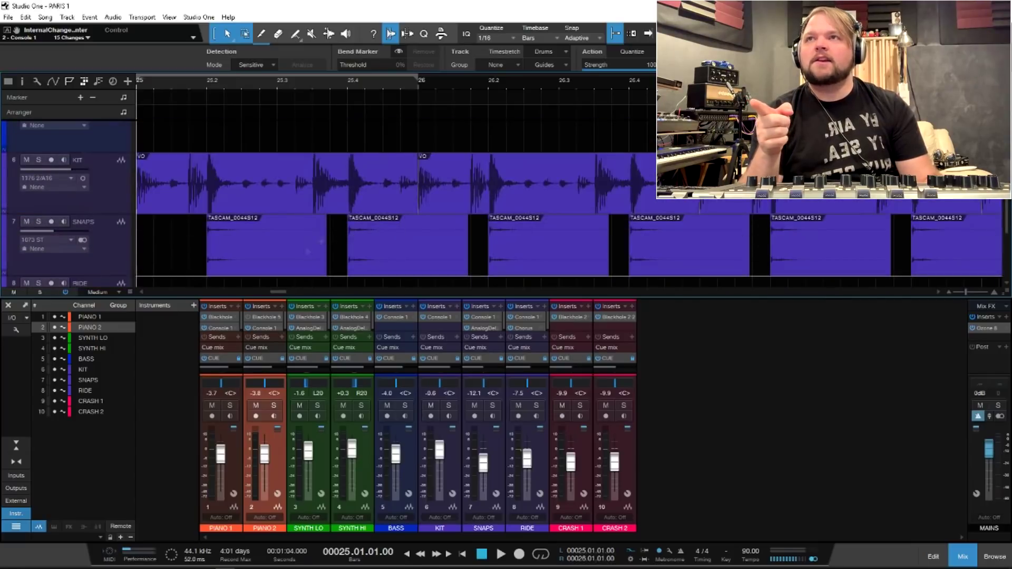
click(209, 85)
click(226, 255)
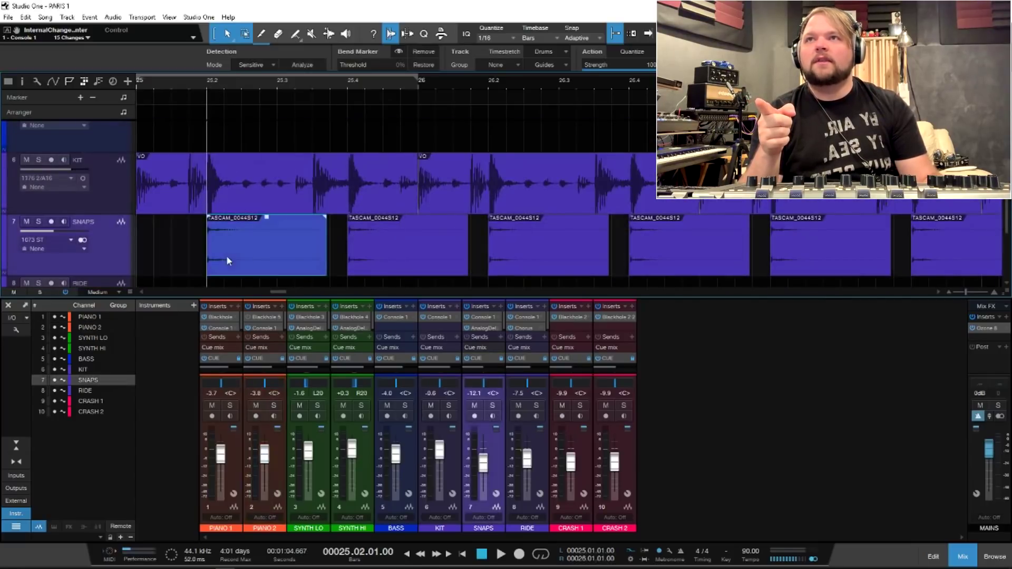
click(403, 84)
click(445, 254)
click(273, 267)
Move the two SNAPS events starting in bar 25 down to the RIDE track and select both there
scroll(346, 250, down, 2)
scroll(345, 249, up, 1)
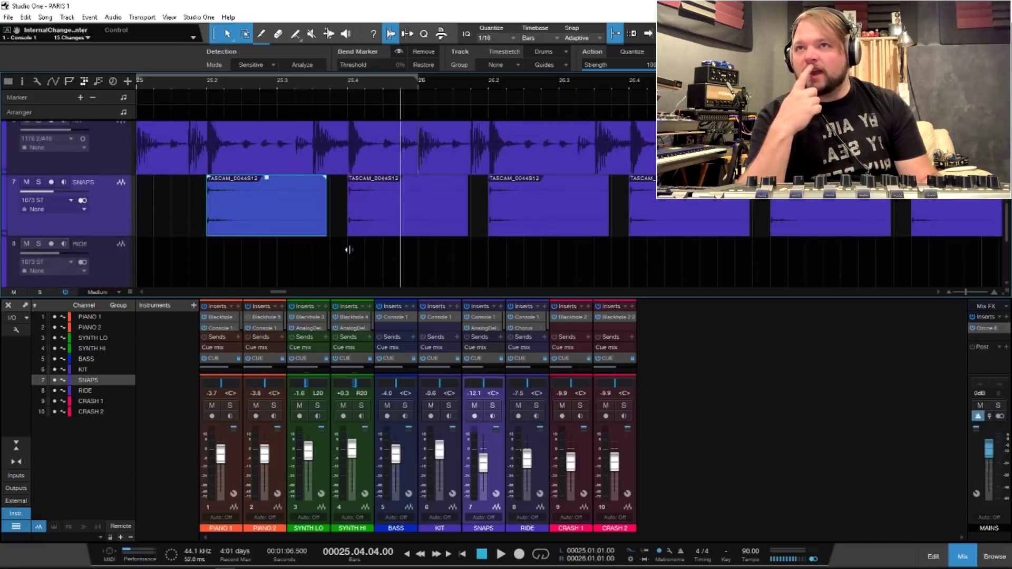
scroll(432, 262, down, 1)
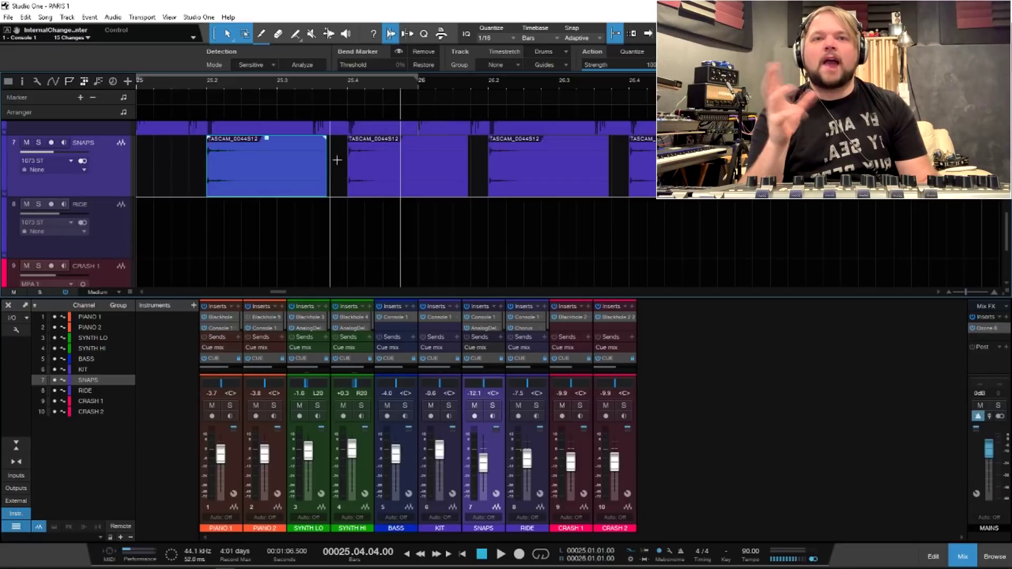
drag(466, 253, 266, 210)
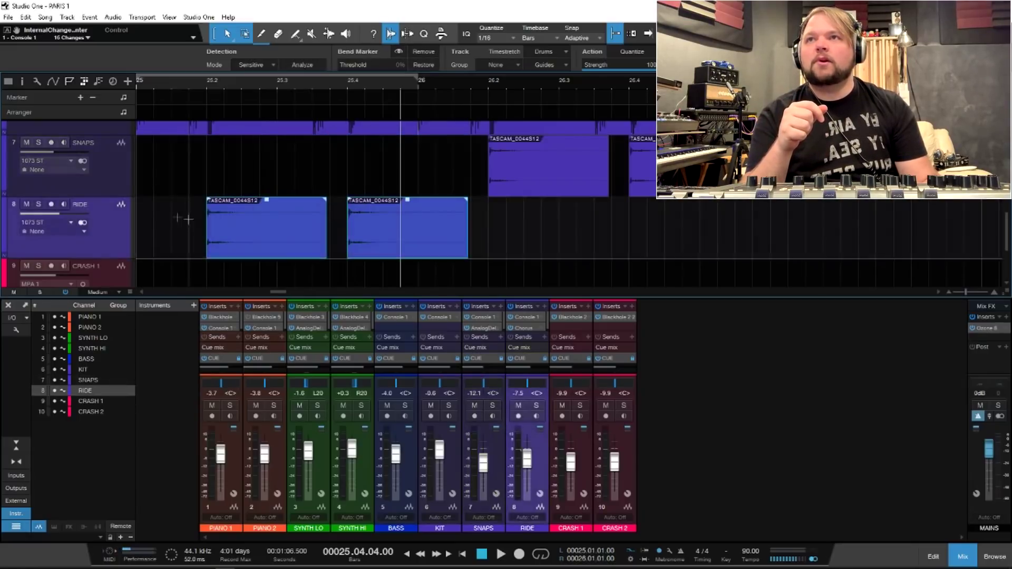
click(193, 235)
drag(480, 256, 169, 237)
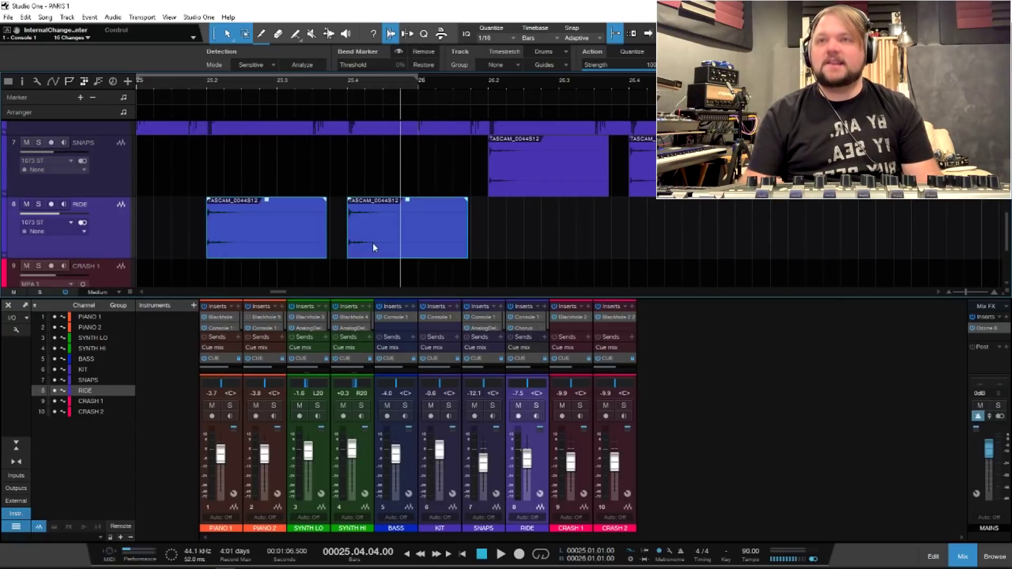
Duplicate the two selected RIDE events twice, and undo the duplicates and the move from SNAPS
key(d)
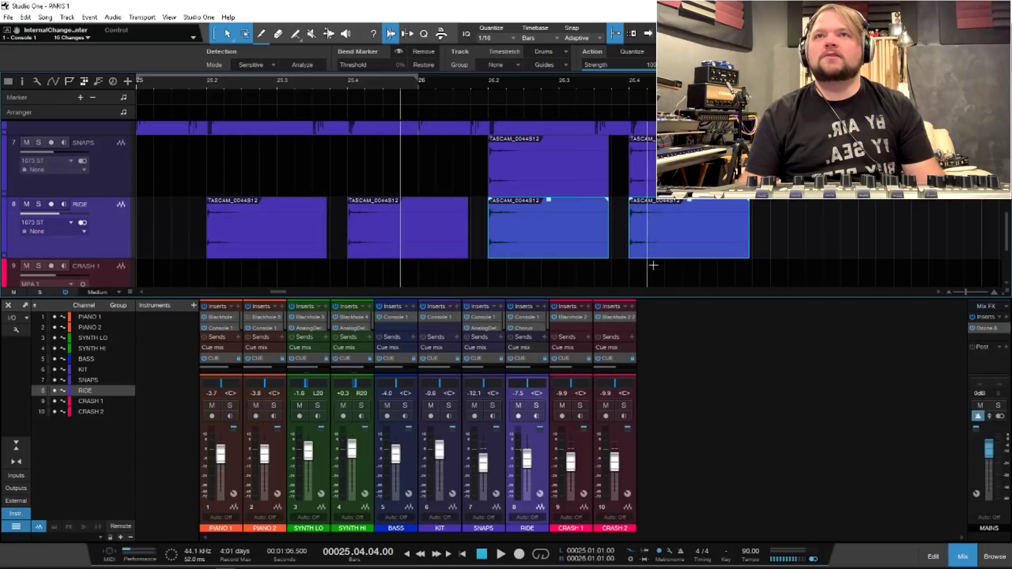
key(d)
key(ctrl+z)
key(ctrl+z)
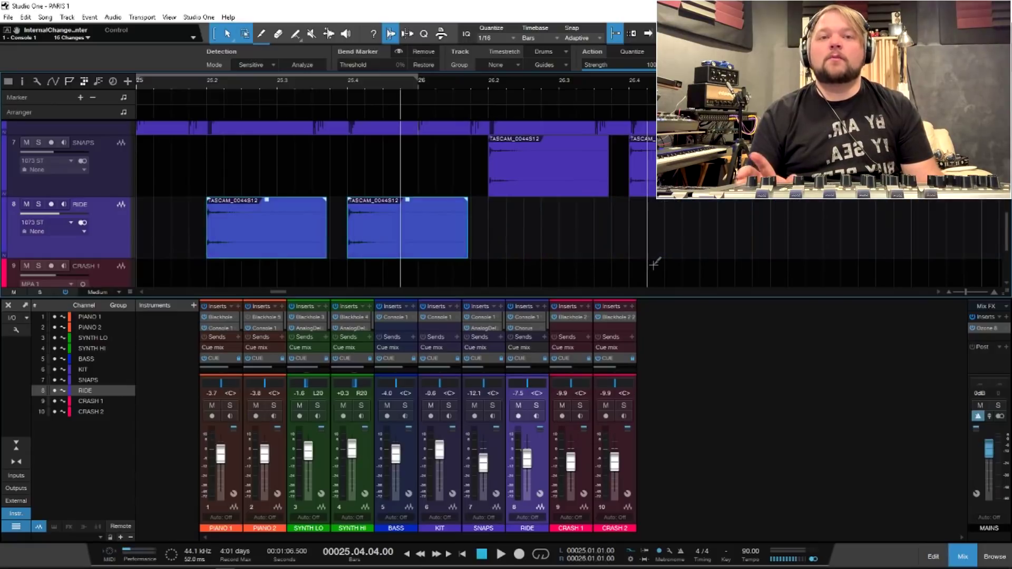
key(ctrl+z)
Lower the gain of the first SNAPS event in bar 25 by 6.9 dB, raise it again and deselect the event
click(514, 239)
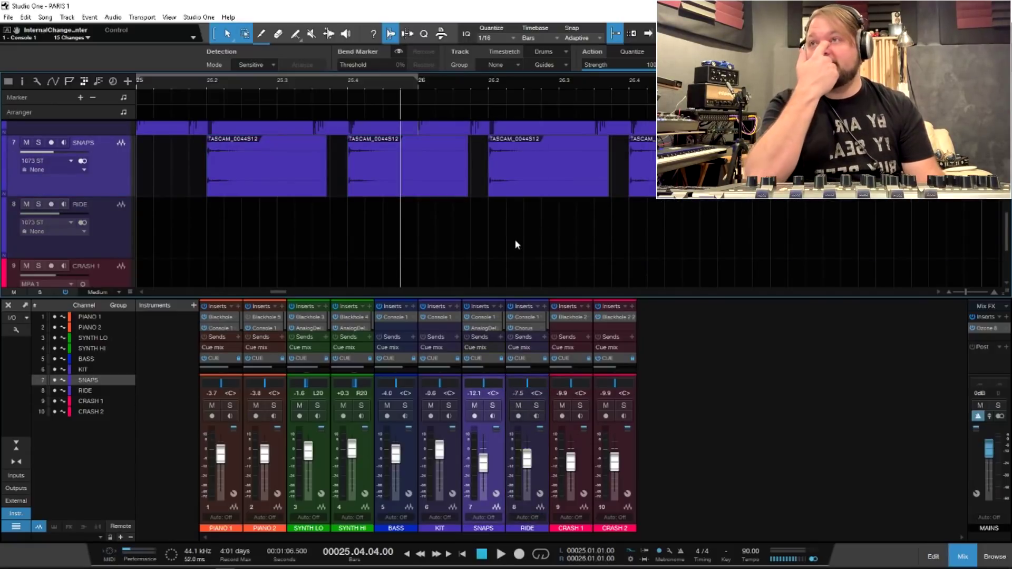
scroll(515, 247, up, 2)
scroll(504, 246, down, 2)
scroll(505, 245, up, 2)
click(264, 267)
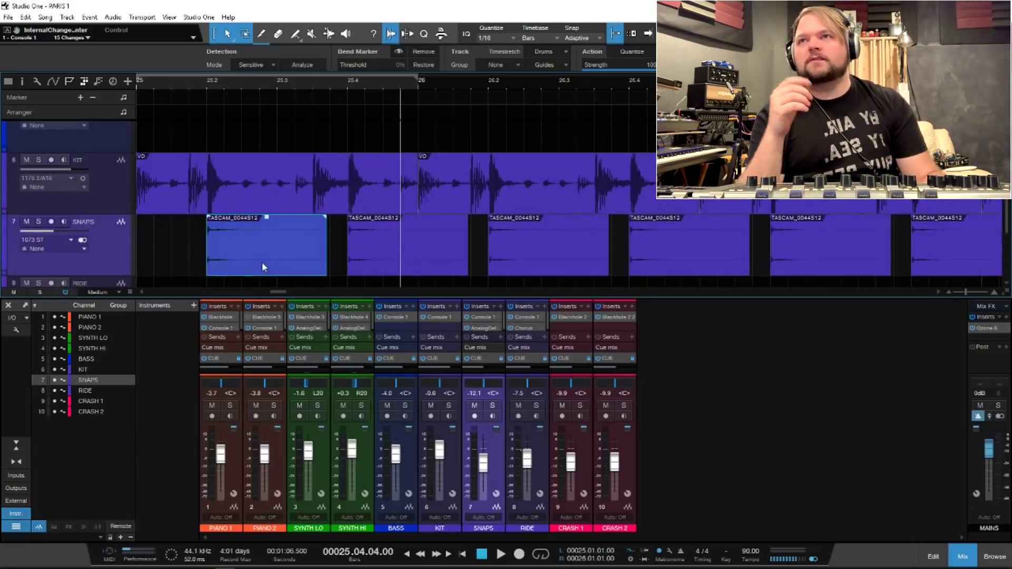
mouse_move(266, 220)
mouse_down()
mouse_move(271, 145)
mouse_move(267, 271)
mouse_move(269, 113)
mouse_move(267, 255)
mouse_move(261, 233)
mouse_up()
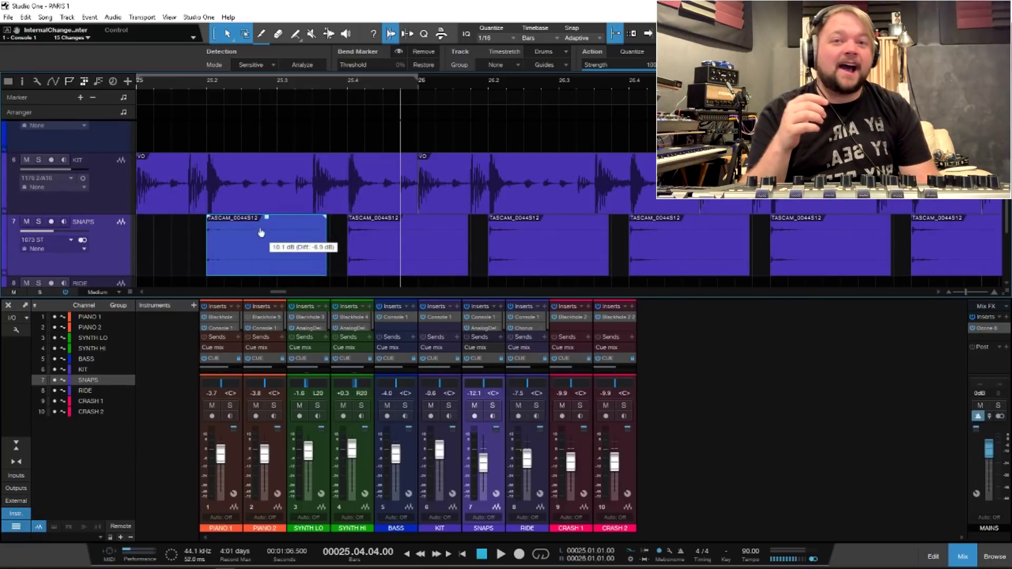
mouse_move(261, 233)
mouse_down()
mouse_move(267, 208)
mouse_move(271, 227)
mouse_up()
click(185, 256)
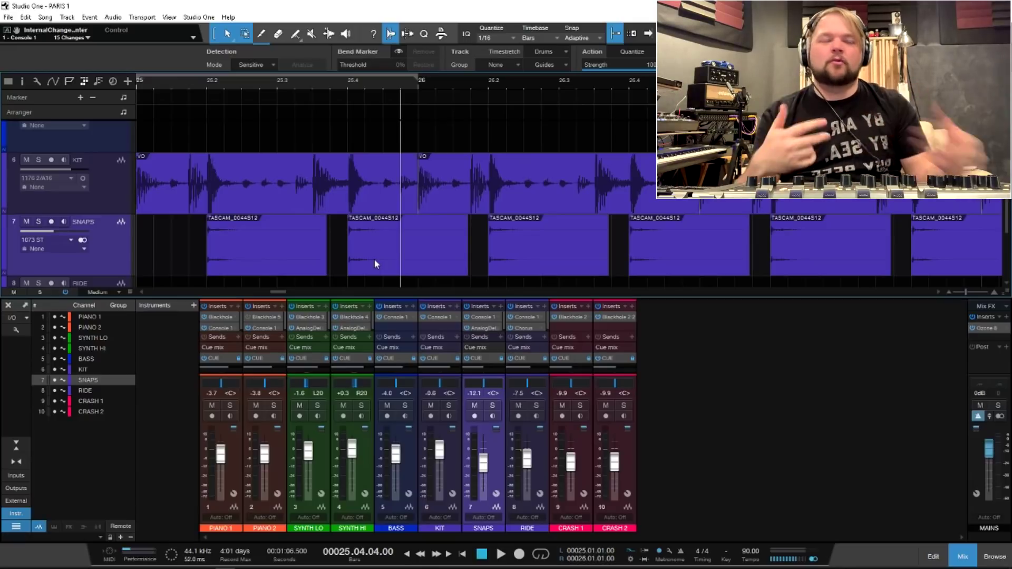
Add a long fade-out to the SNAPS event starting at 25.4, and drag the fade back to nothing
key(w)
key(w)
key(w)
key(w)
key(w)
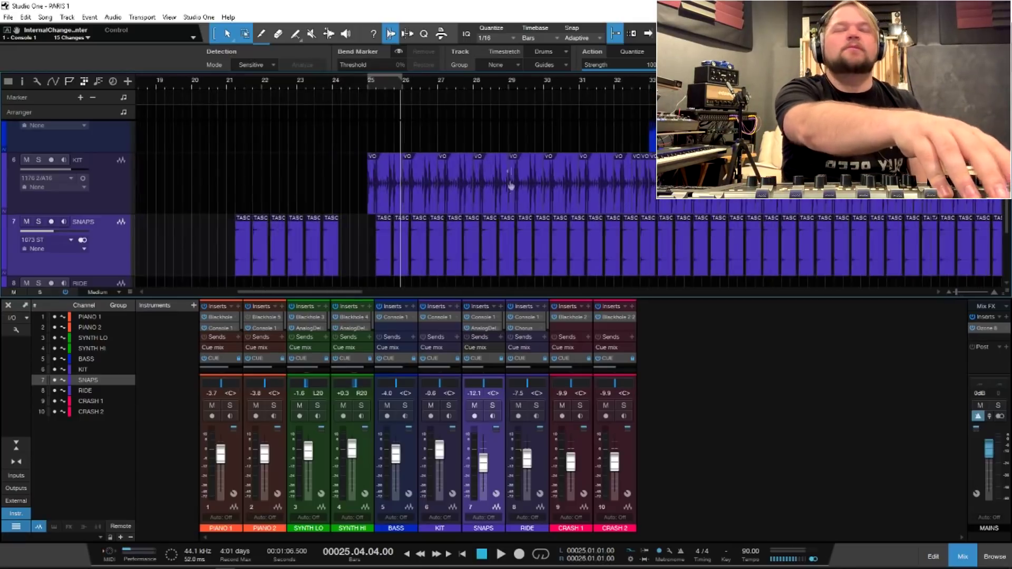
scroll(555, 220, up, 5)
scroll(554, 222, down, 6)
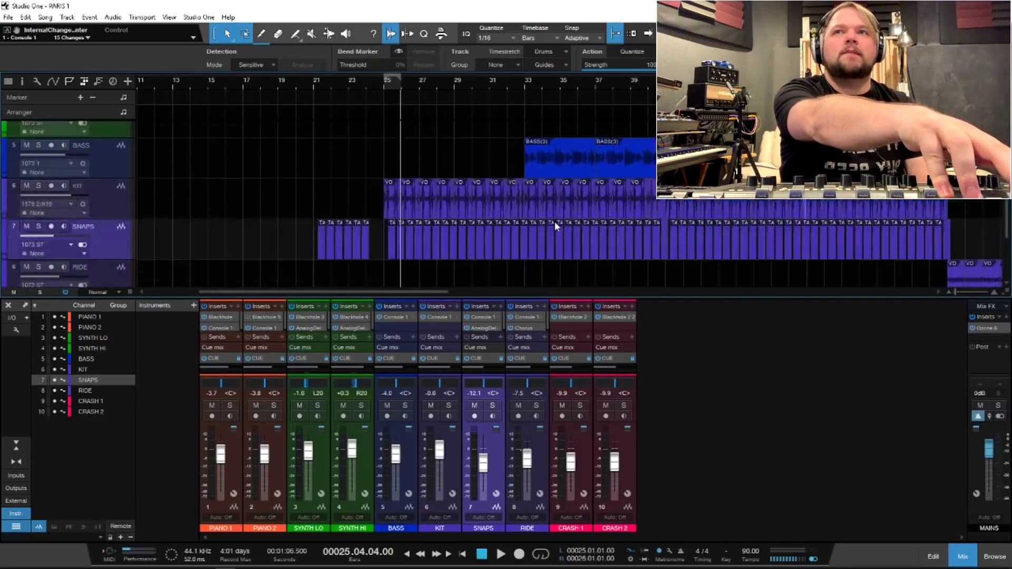
key(e)
key(e)
key(e)
key(e)
key(e)
click(409, 214)
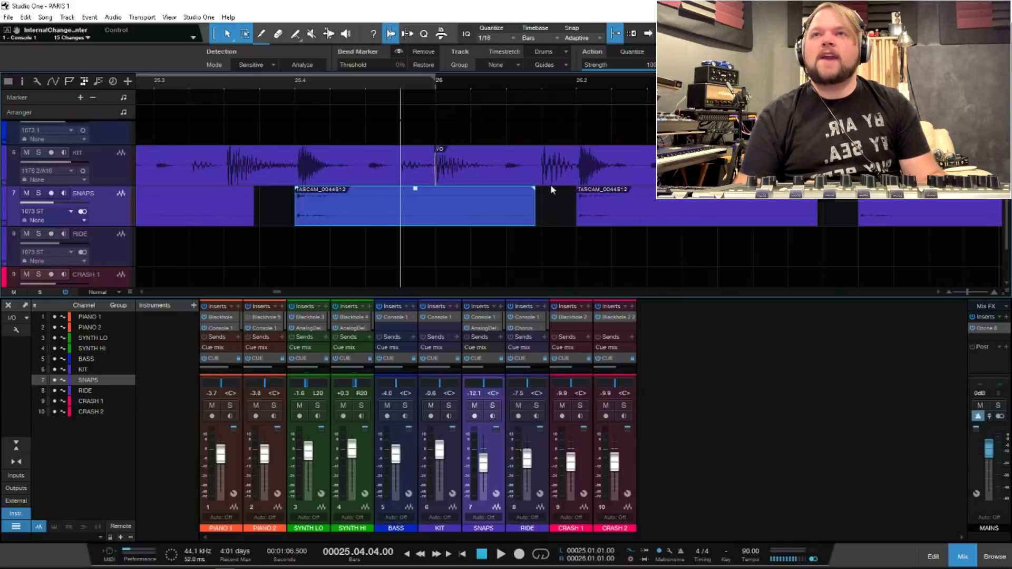
drag(527, 189, 484, 188)
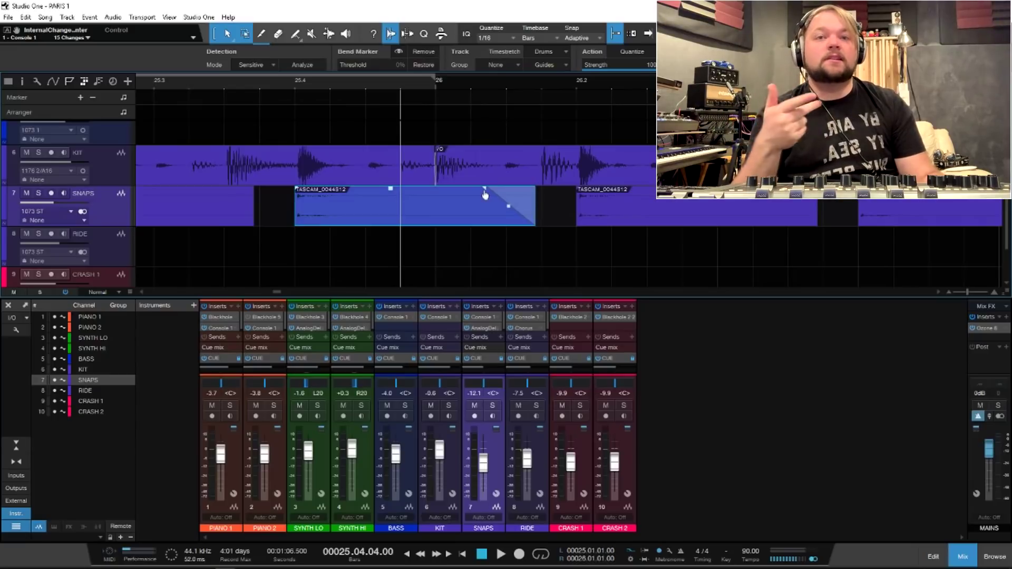
drag(484, 194, 579, 196)
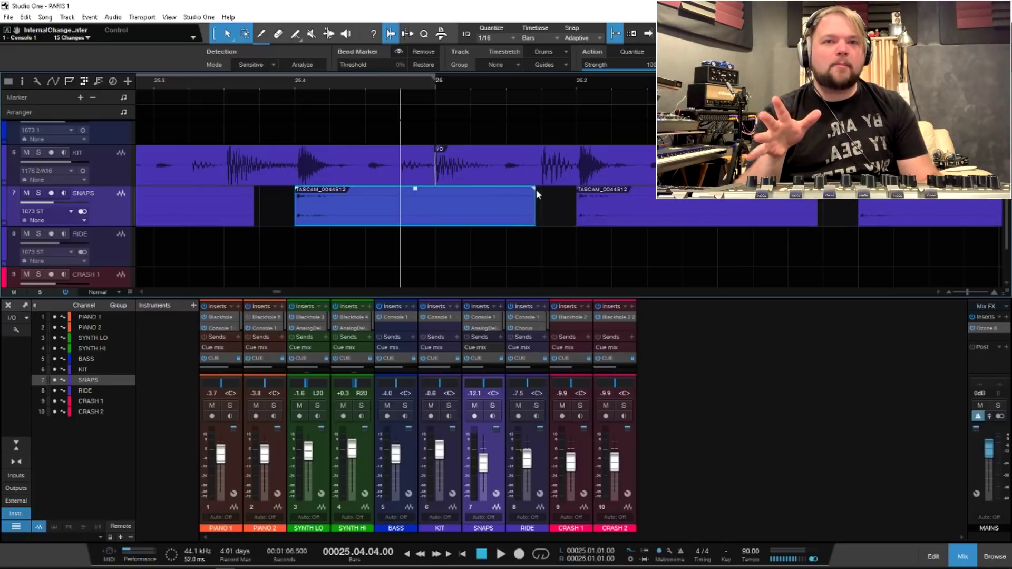
Give the SNAPS event at 25.4 a short fade-out, deselect the event, and remove the fade again
drag(533, 189, 522, 189)
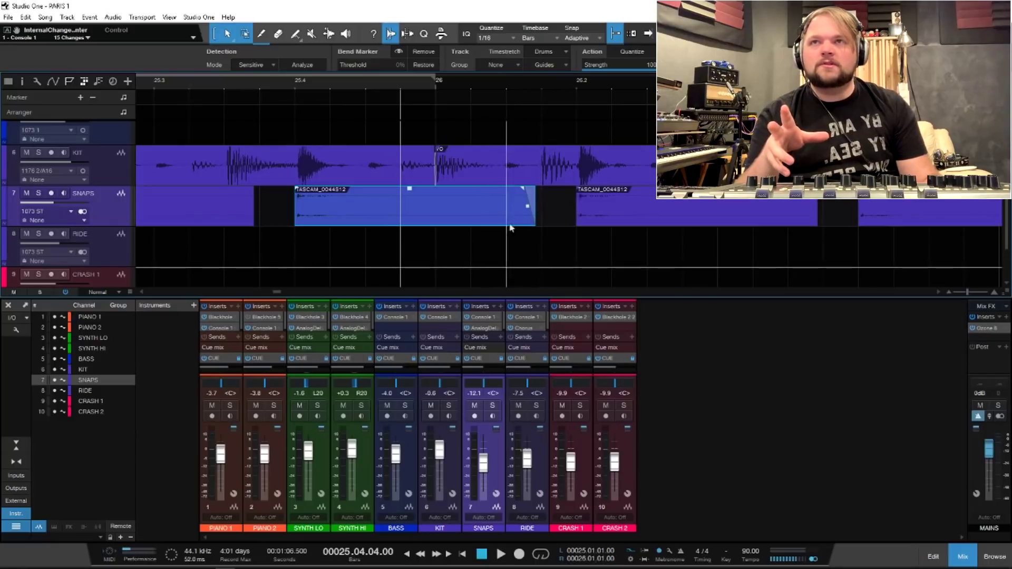
click(549, 200)
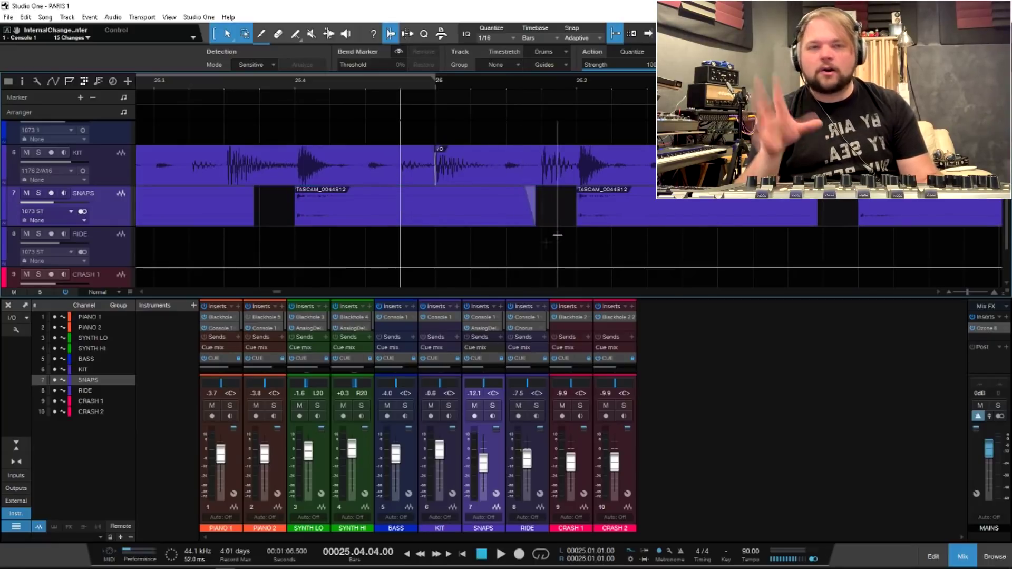
click(529, 222)
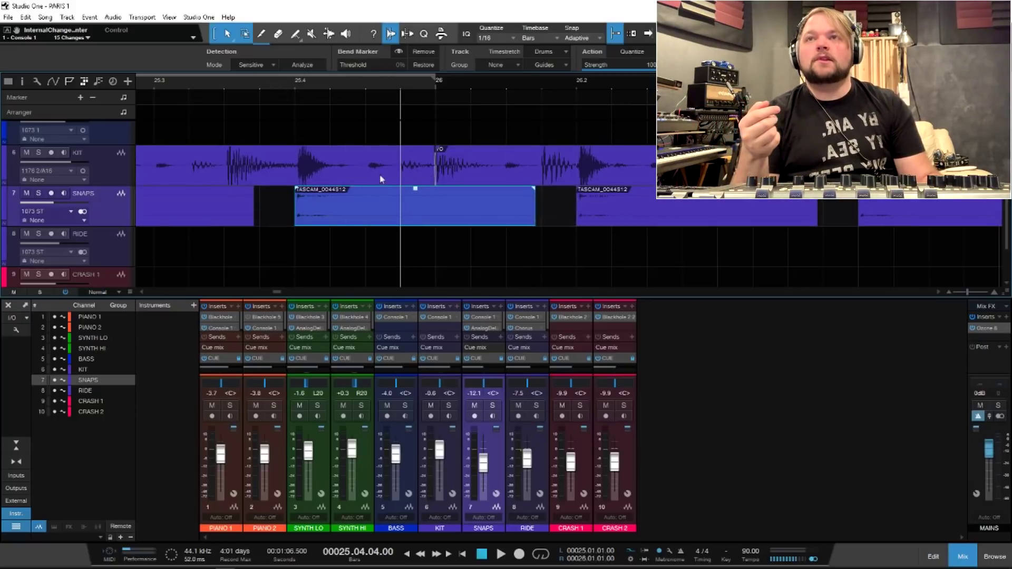
Try adjusting the fade-ins of the SNAPS events at 25.4 and 26.2 together, and deselect both
drag(648, 267, 486, 202)
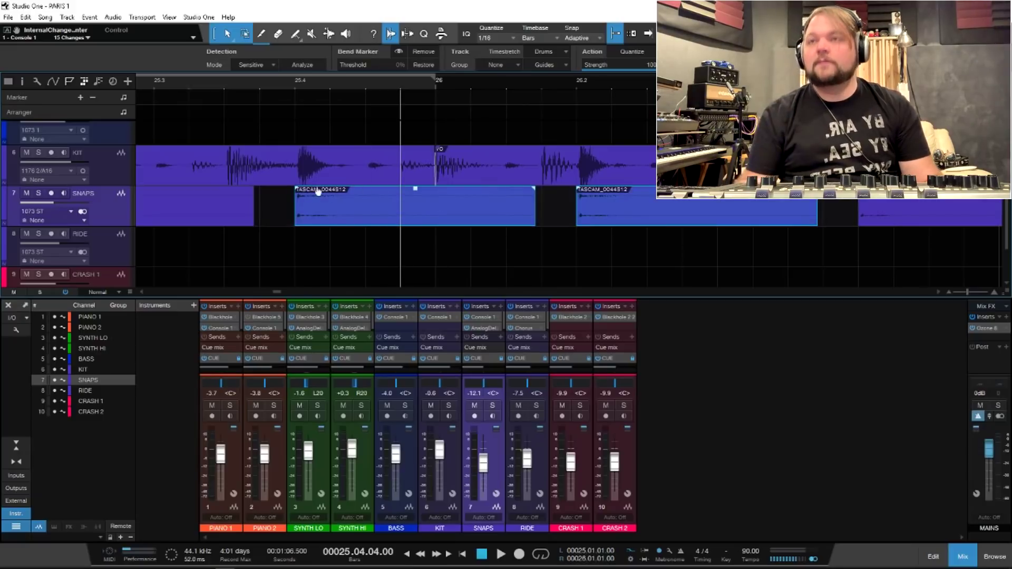
mouse_move(299, 196)
mouse_down()
mouse_move(385, 198)
mouse_move(353, 198)
mouse_move(330, 214)
mouse_move(325, 185)
mouse_move(330, 219)
mouse_move(340, 197)
mouse_move(340, 210)
mouse_move(291, 201)
mouse_up()
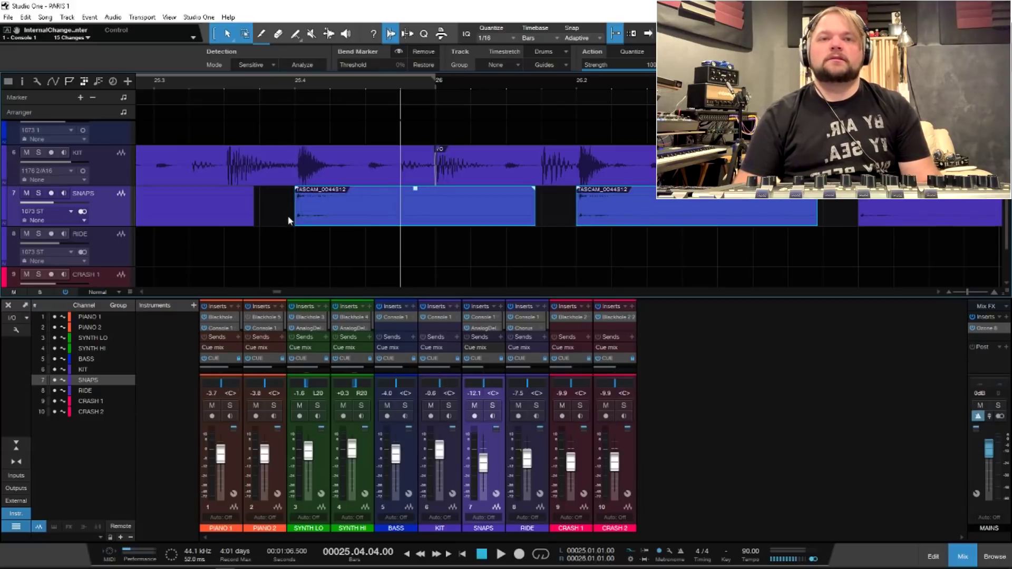
click(278, 218)
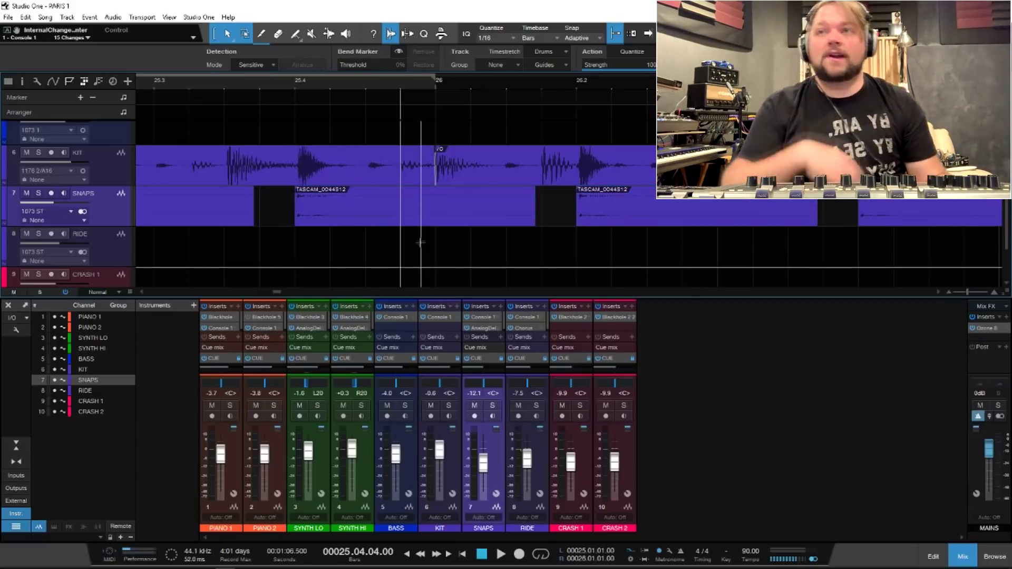
Review the audio operations available for the SNAPS event at 25.4 without applying any
scroll(396, 266, down, 3)
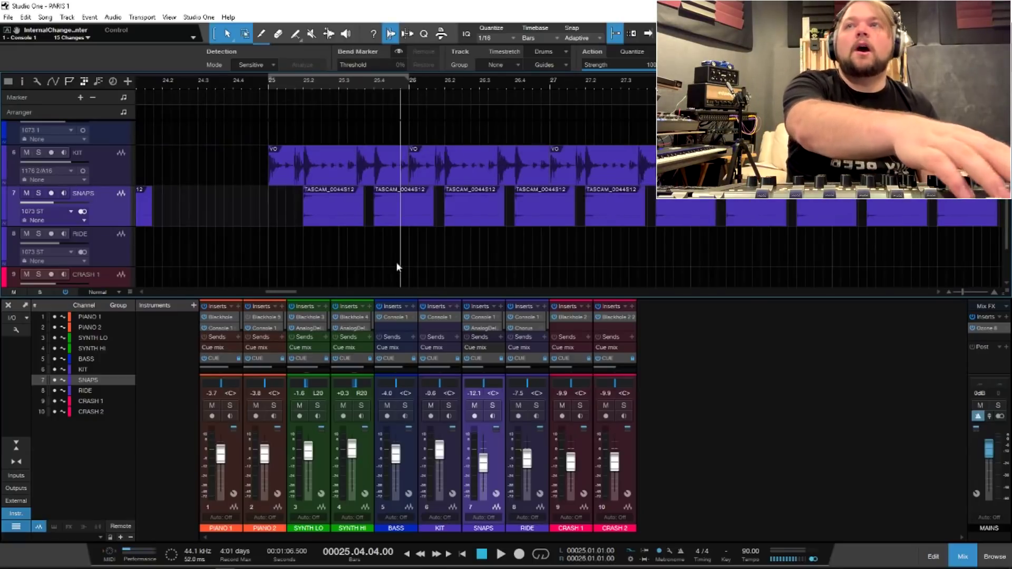
scroll(396, 267, up, 5)
right_click(326, 208)
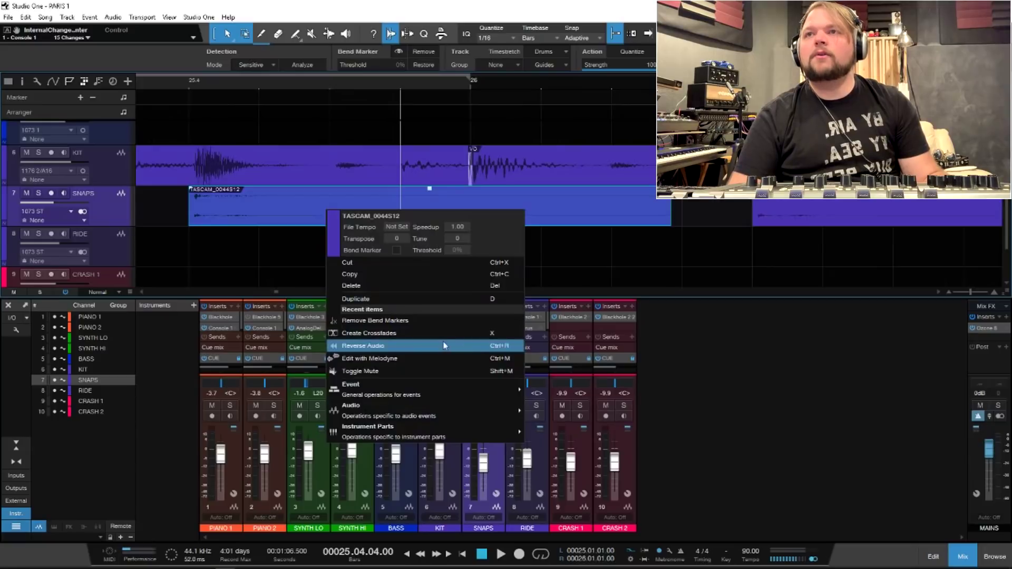
mouse_move(431, 420)
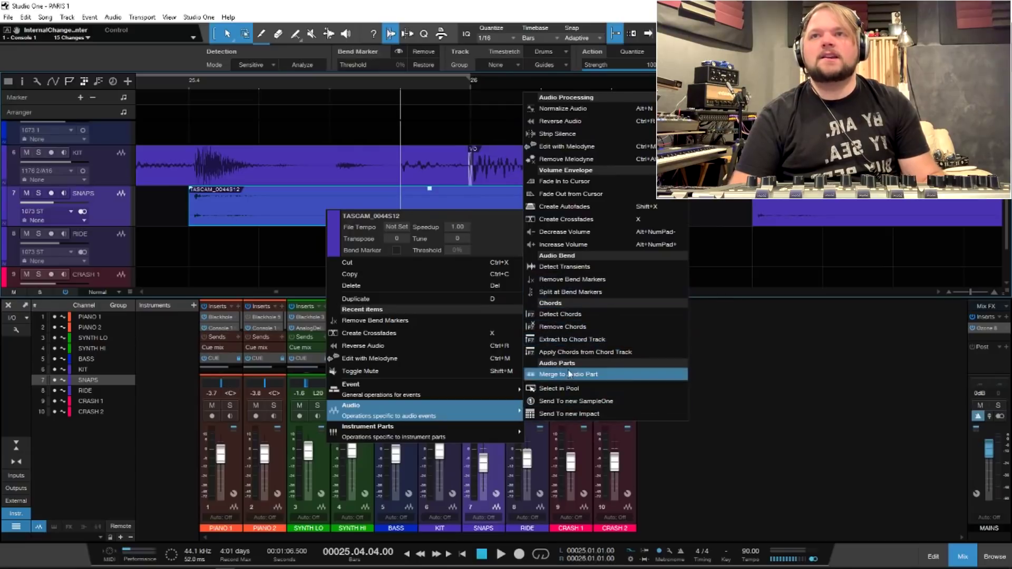
click(260, 265)
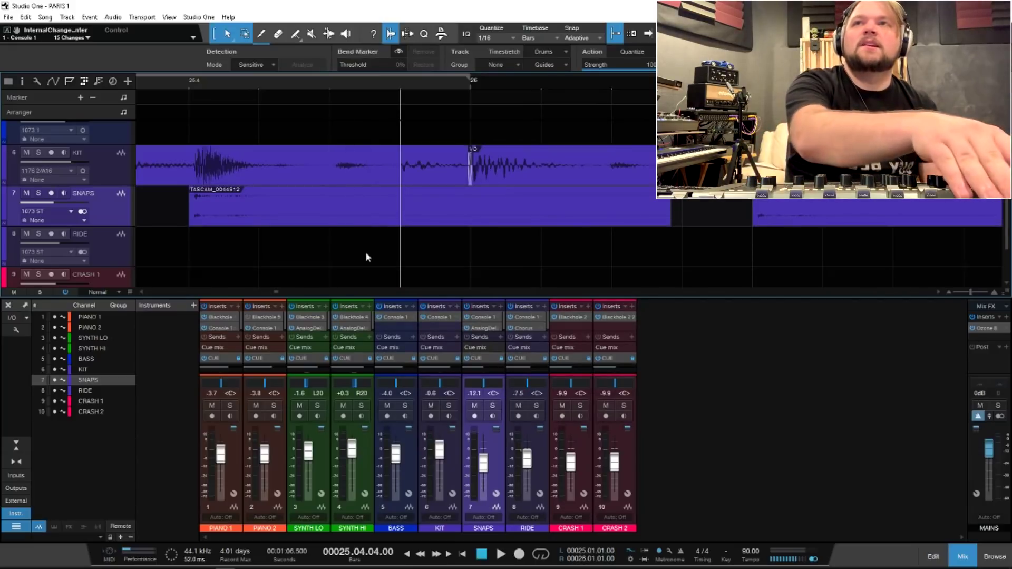
Place the playhead at 32.04.04.00 and open the BASS event starting at bar 33 in Melodyne
key(w)
key(w)
key(w)
key(shift+w)
scroll(416, 227, up, 3)
scroll(417, 227, down, 3)
scroll(416, 227, up, 3)
scroll(416, 227, down, 1)
scroll(416, 228, down, 2)
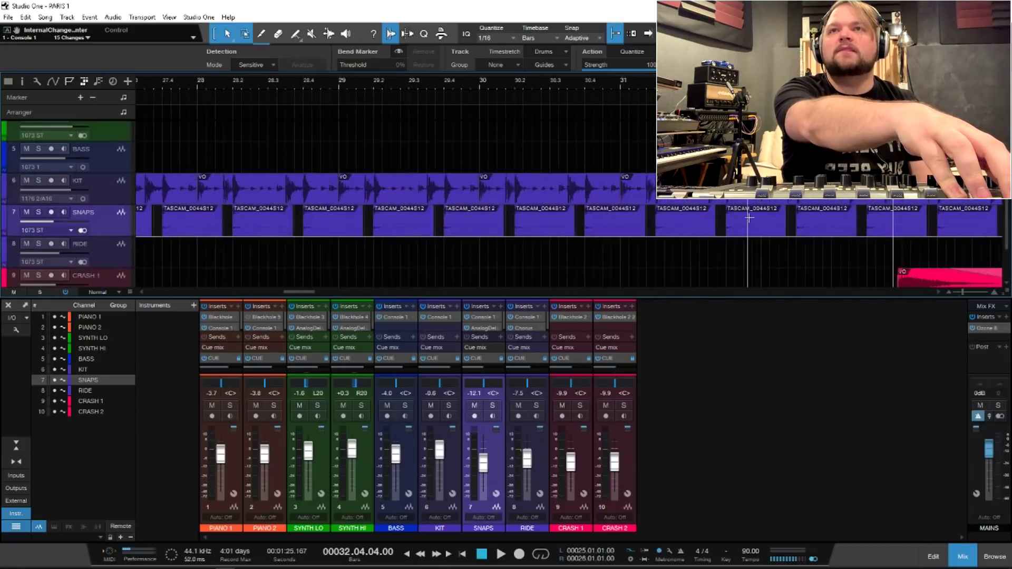
drag(310, 291, 395, 204)
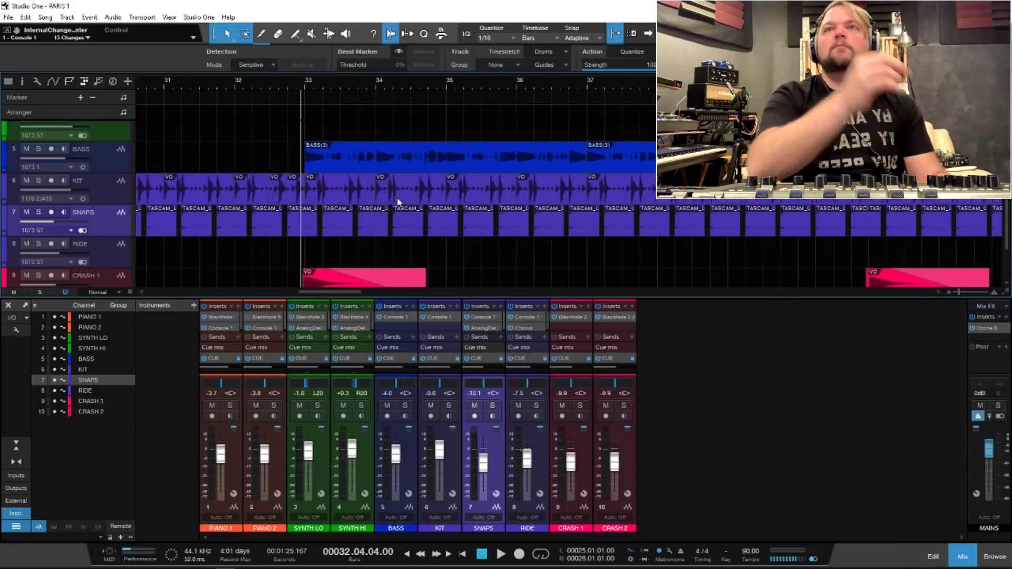
click(417, 167)
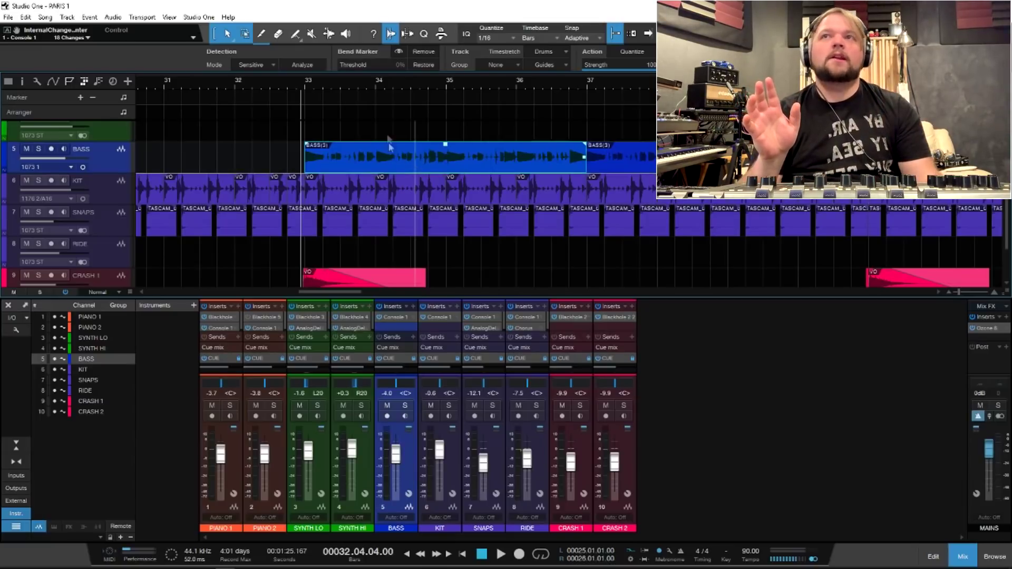
key(ctrl+m)
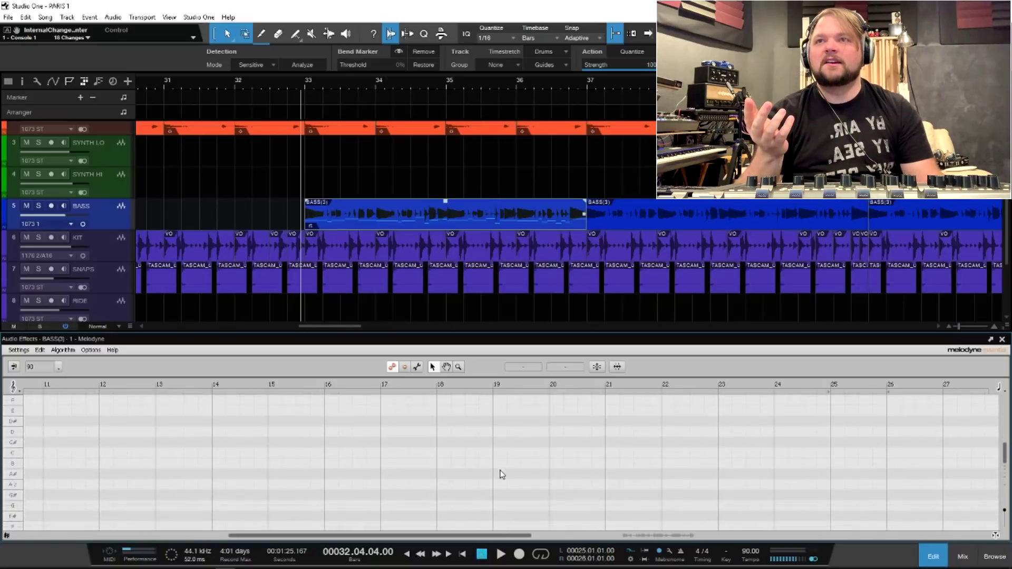
Examine the bass notes between bars 33 and 37 in Melodyne, and remove Melodyne from the BASS event
drag(459, 535, 736, 545)
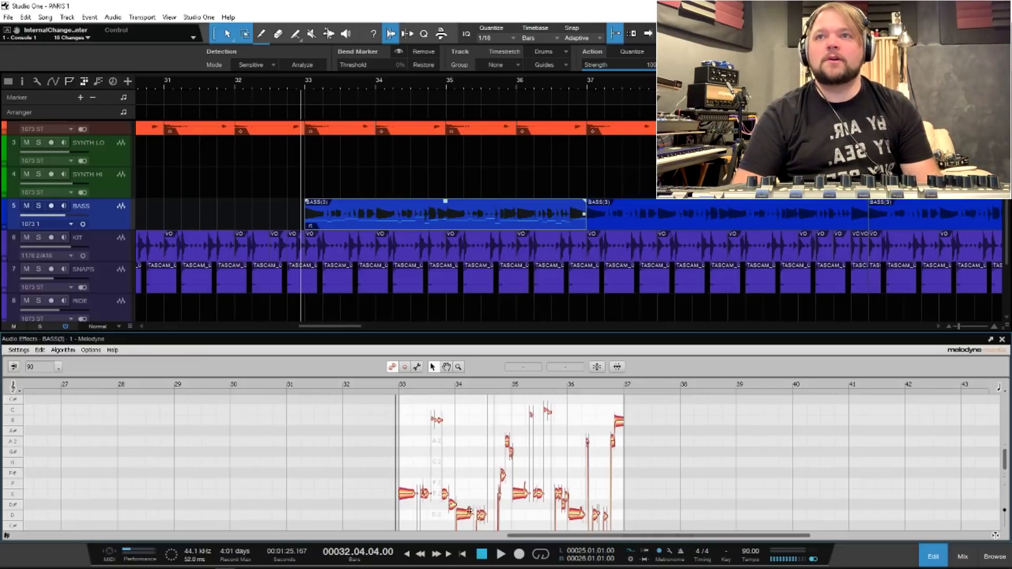
scroll(661, 477, down, 1)
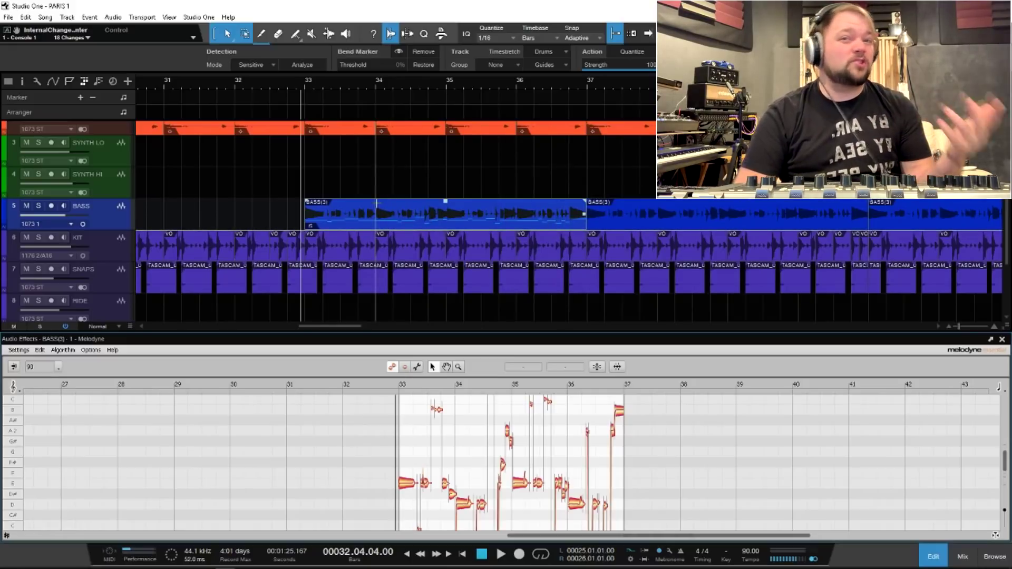
click(278, 221)
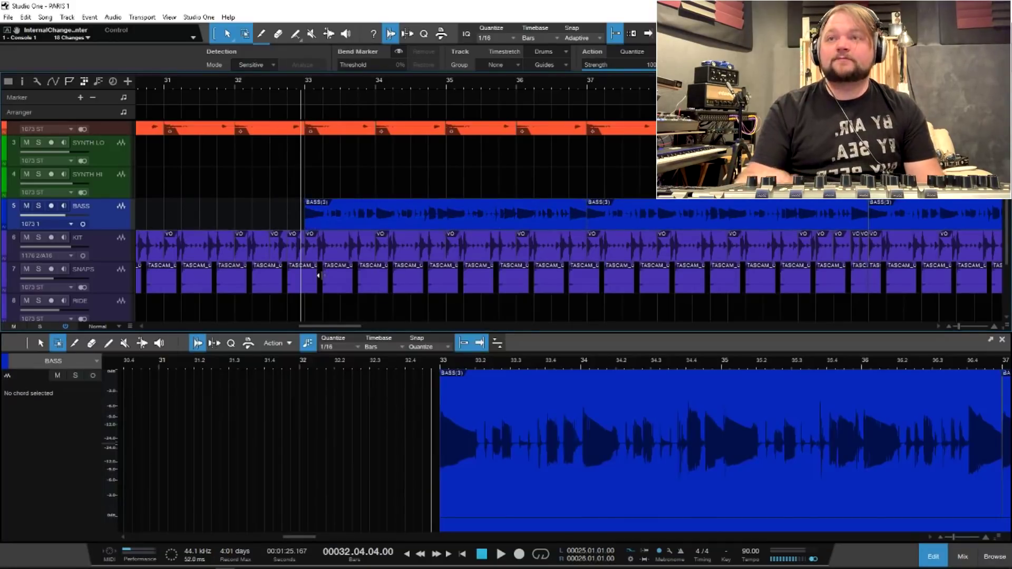
Switch from the editor back to the mix console and reduce the arrangement's track height to Tiny
key(F2)
key(F3)
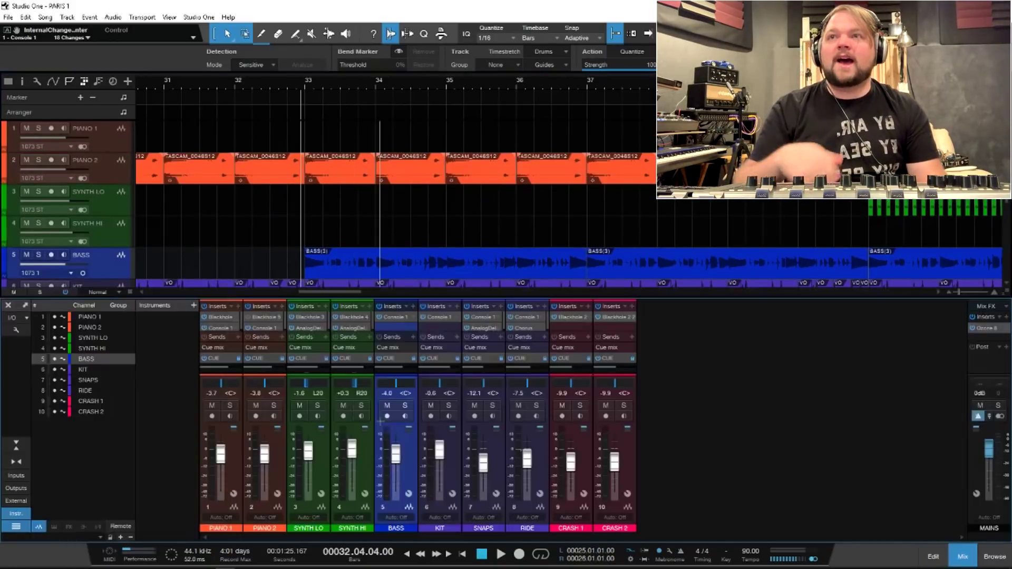
key(alt+w)
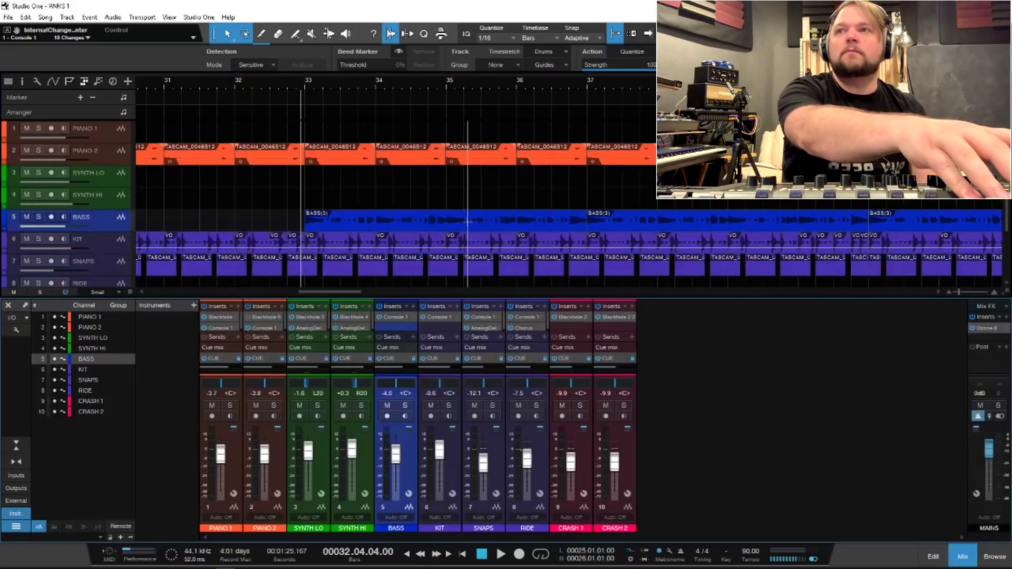
key(alt+w)
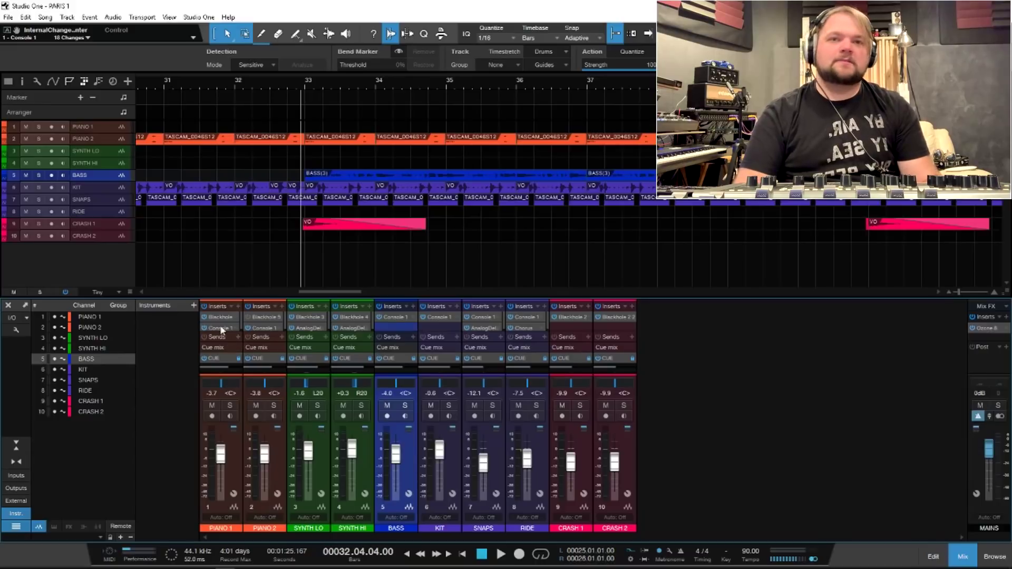
Bring up the list of virtual instruments that can be added and look inside the East West folder
right_click(93, 338)
click(77, 360)
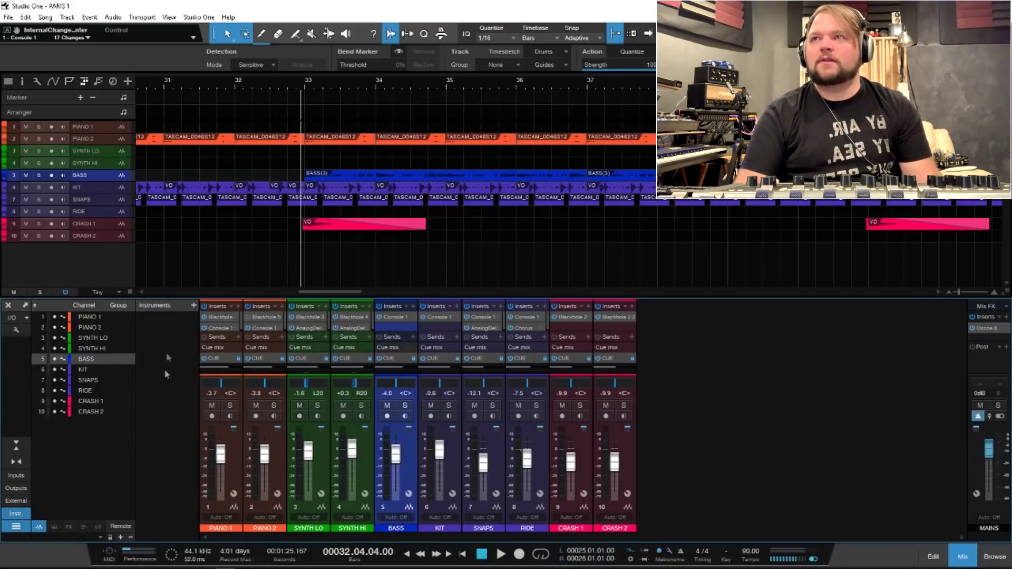
click(194, 306)
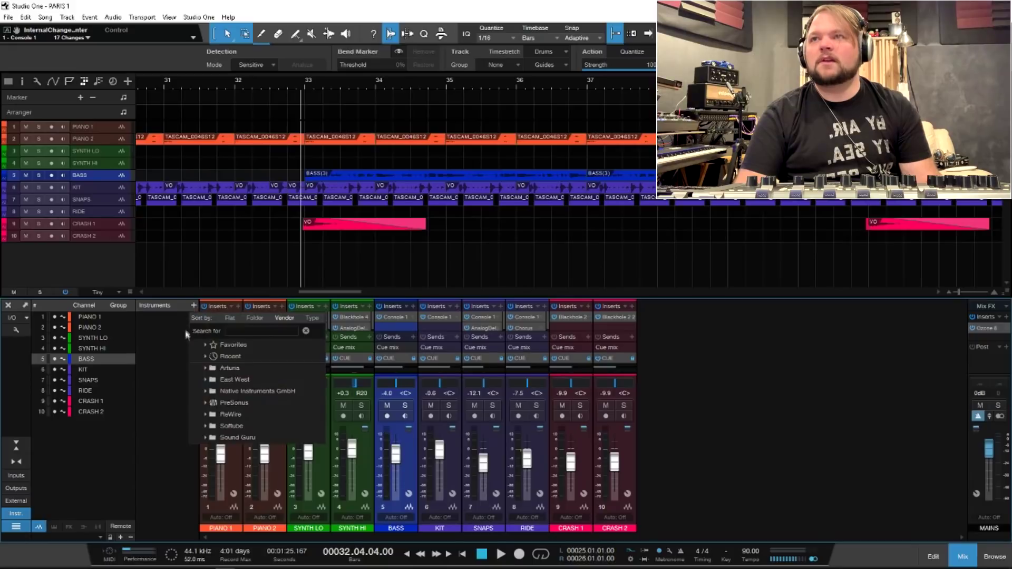
click(203, 380)
click(213, 380)
click(206, 379)
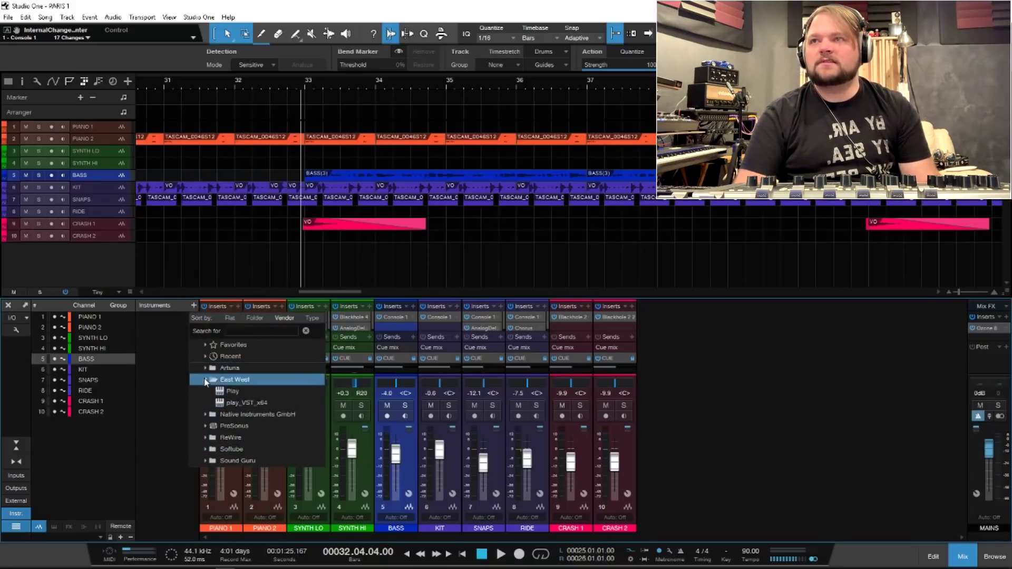
Look through the Native Instruments GmbH folder of virtual instruments and close the list without adding one
click(237, 390)
click(205, 391)
click(288, 414)
click(221, 391)
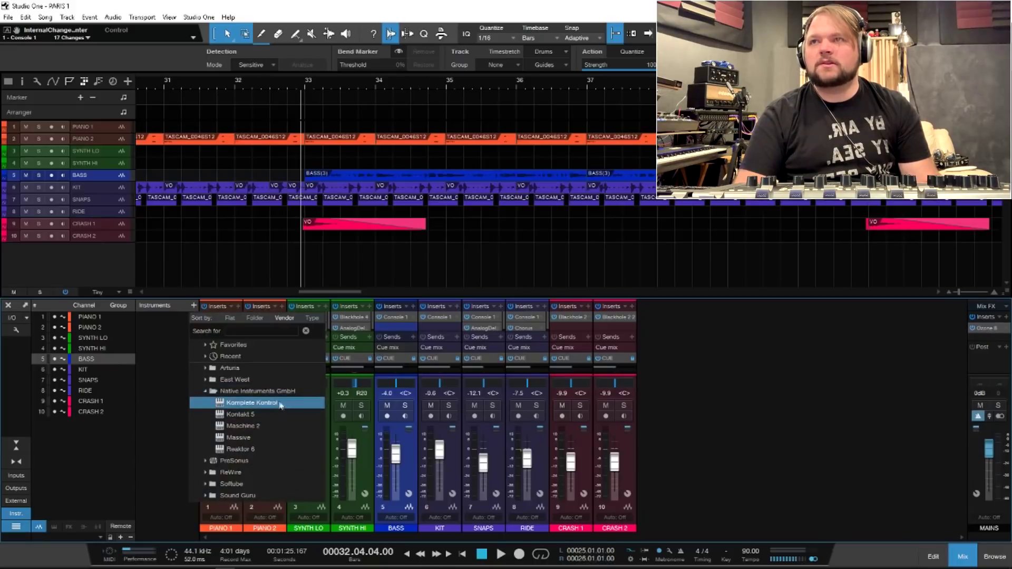
click(254, 438)
click(227, 391)
click(205, 391)
click(166, 366)
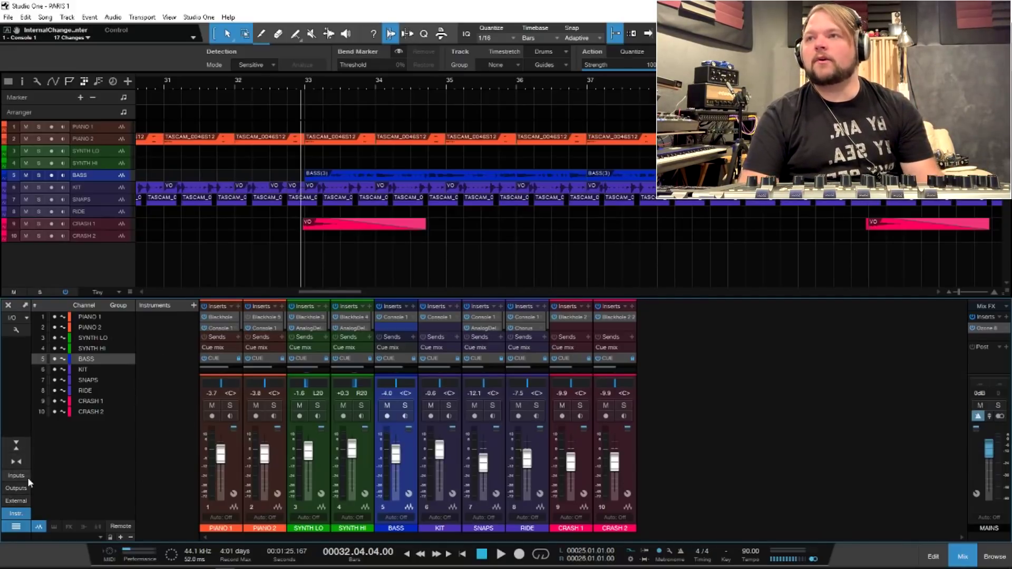
Show the output and input channels in the mix console, and hide both again
click(17, 490)
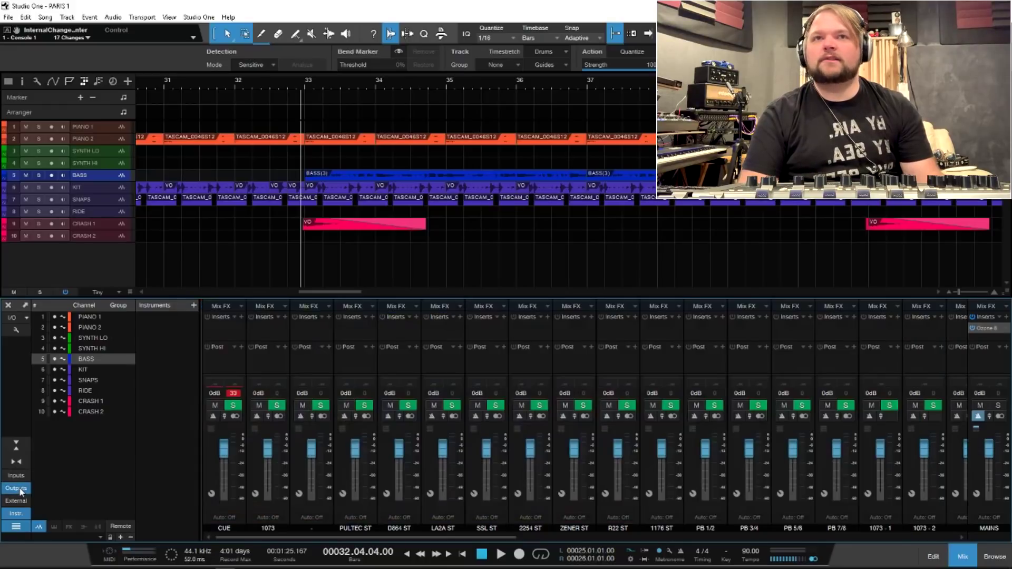
click(21, 476)
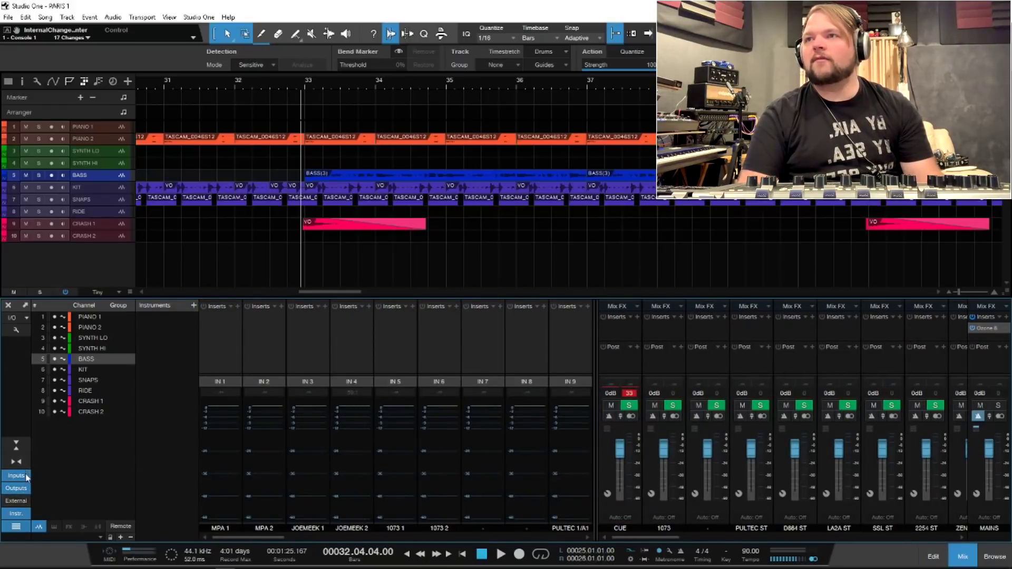
click(16, 476)
click(15, 488)
Show the External Devices list in the console and check the options for MOOG MODEL D without choosing any
click(23, 501)
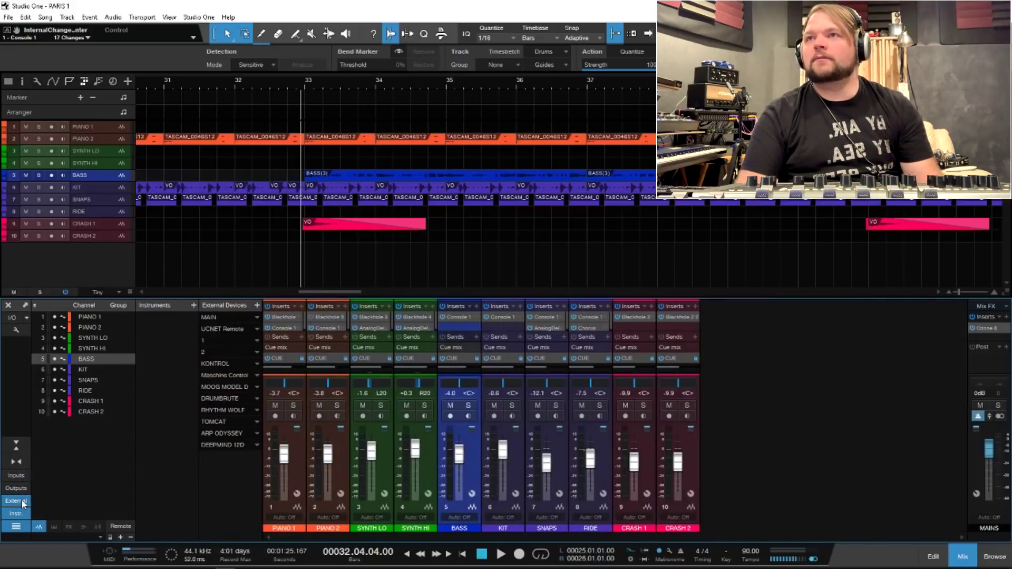
click(257, 387)
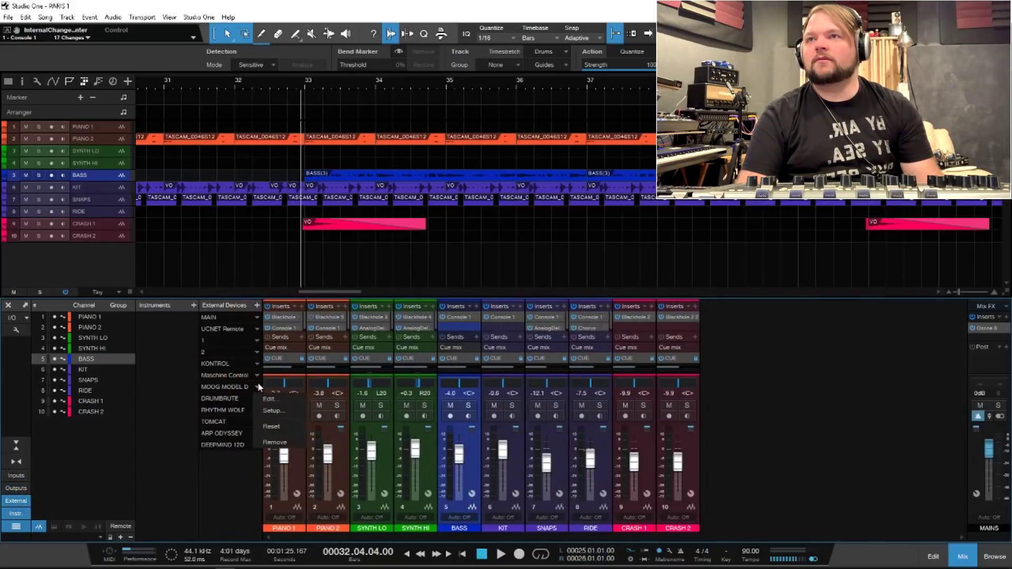
click(213, 468)
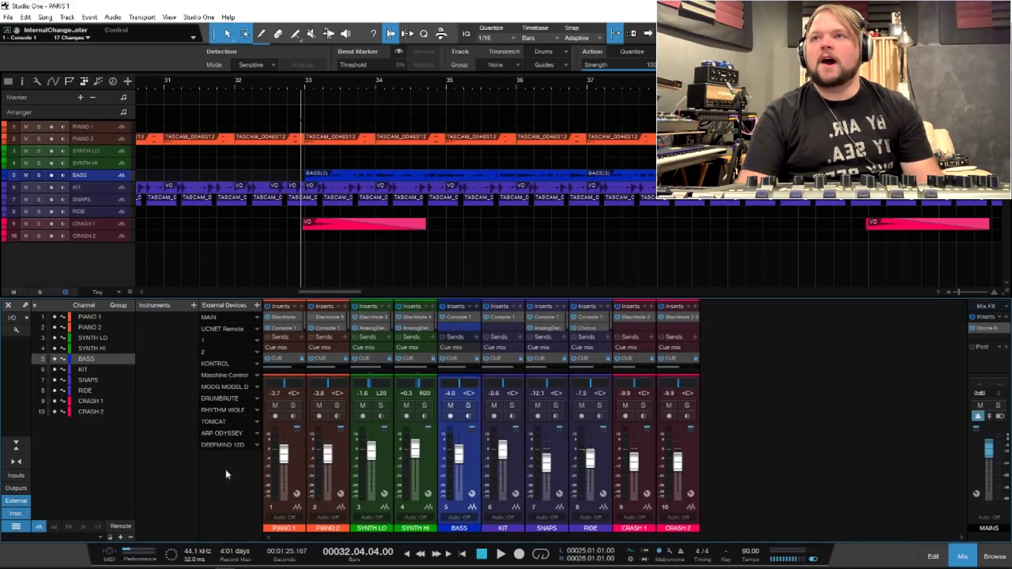
Hide the External Devices list and make the mix console taller to give the channel inserts more room
click(18, 501)
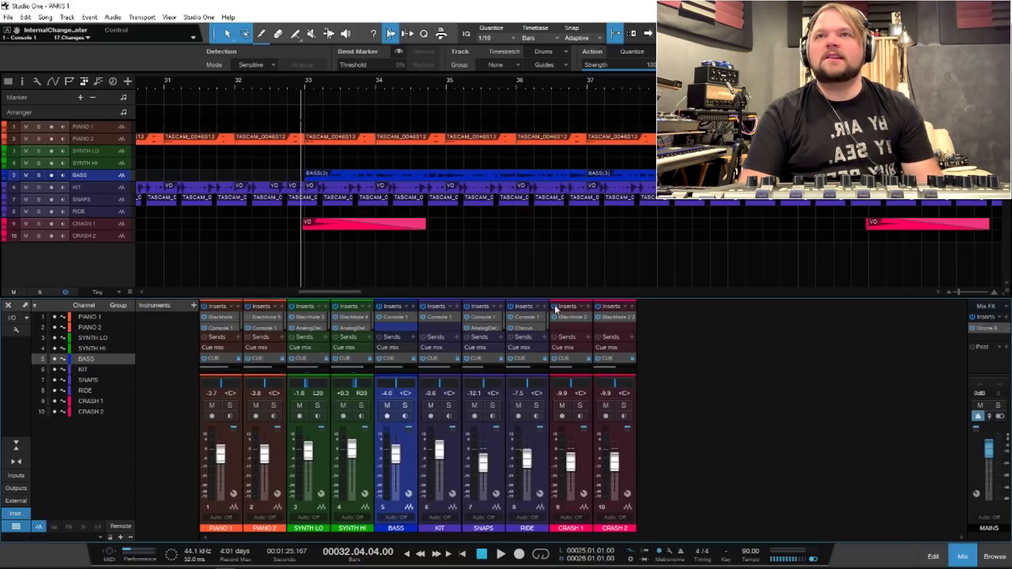
drag(604, 298, 605, 261)
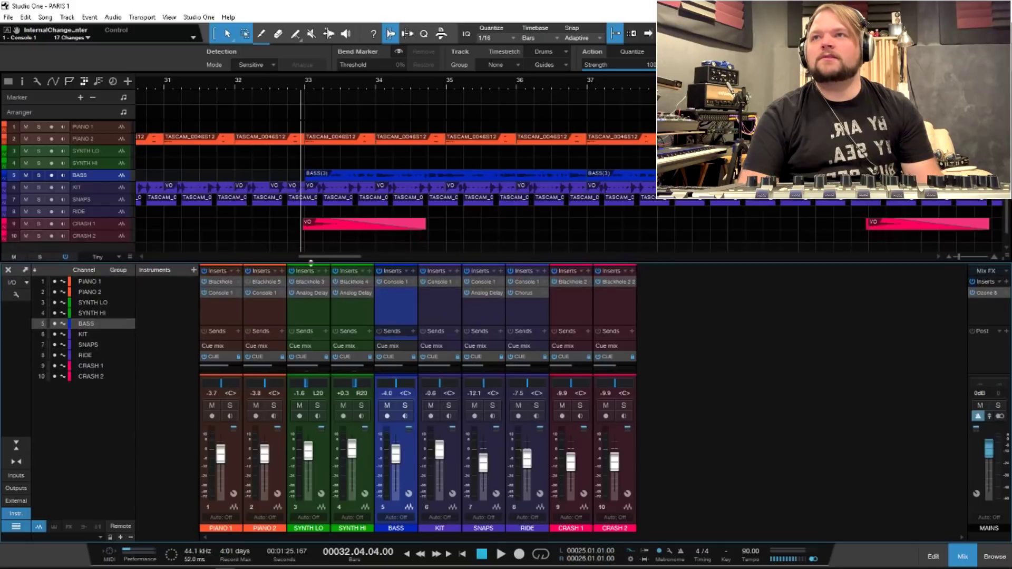
Look at the Blackhole plug-in on PIANO 1 and close it, and expand the Analog Delay's quick controls on SYNTH HI
click(220, 283)
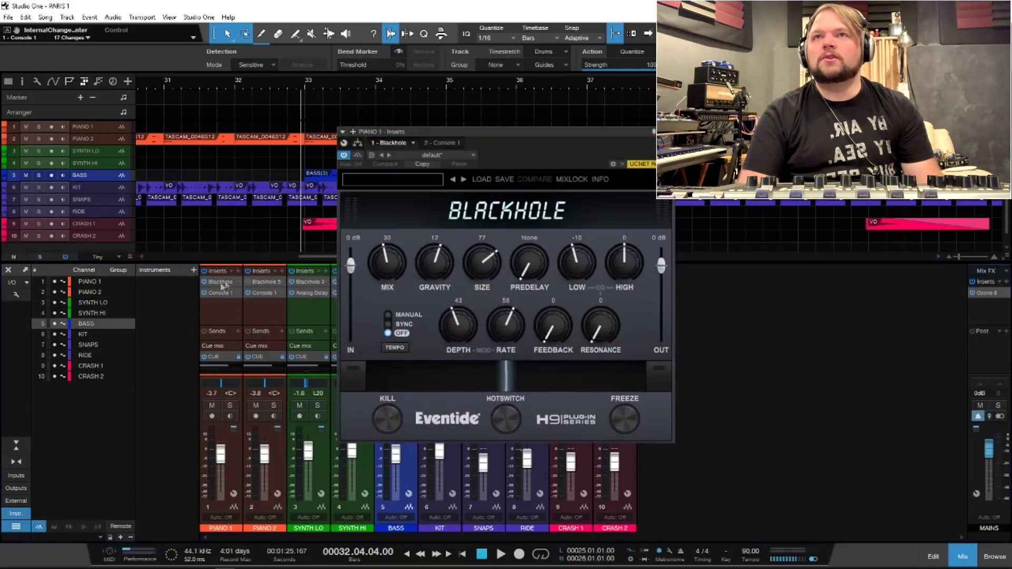
key(Escape)
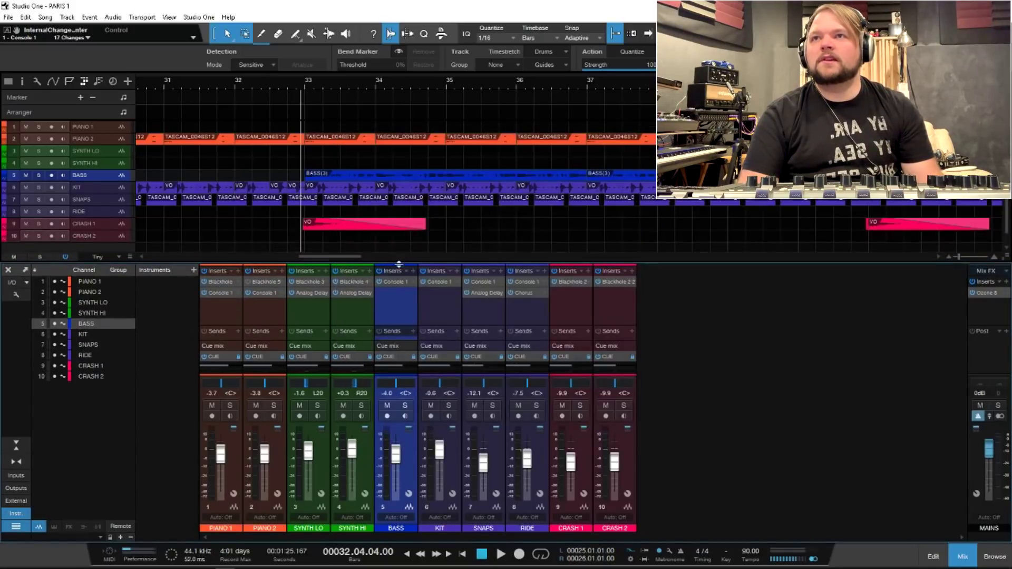
click(350, 294)
scroll(369, 303, up, 3)
mouse_move(397, 263)
mouse_down()
mouse_move(384, 199)
mouse_move(386, 250)
mouse_up()
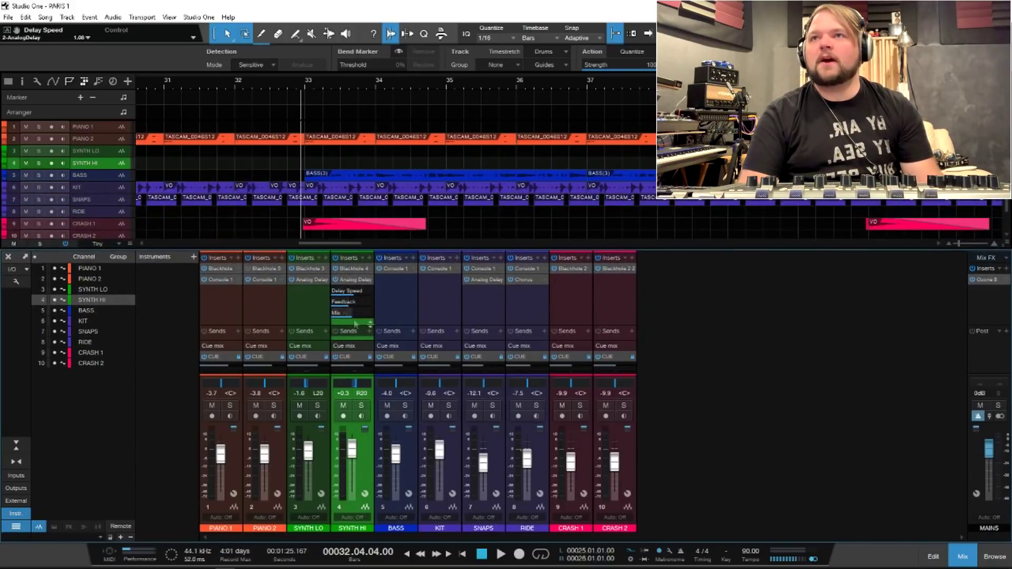
Examine the full Analog Delay editor on SYNTH HI, including its Mix control, and close it
click(356, 280)
drag(714, 132, 741, 138)
click(752, 138)
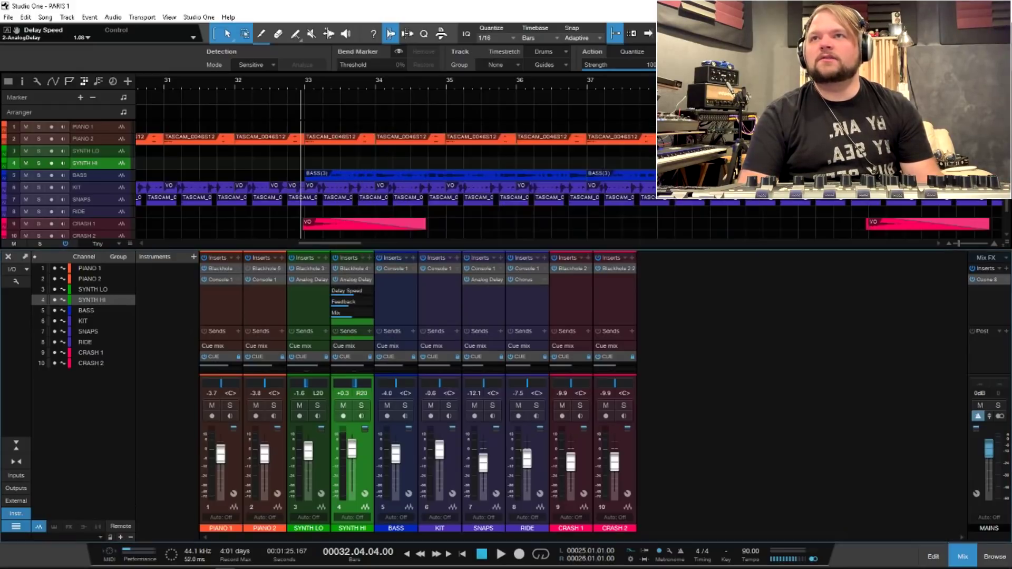
click(353, 284)
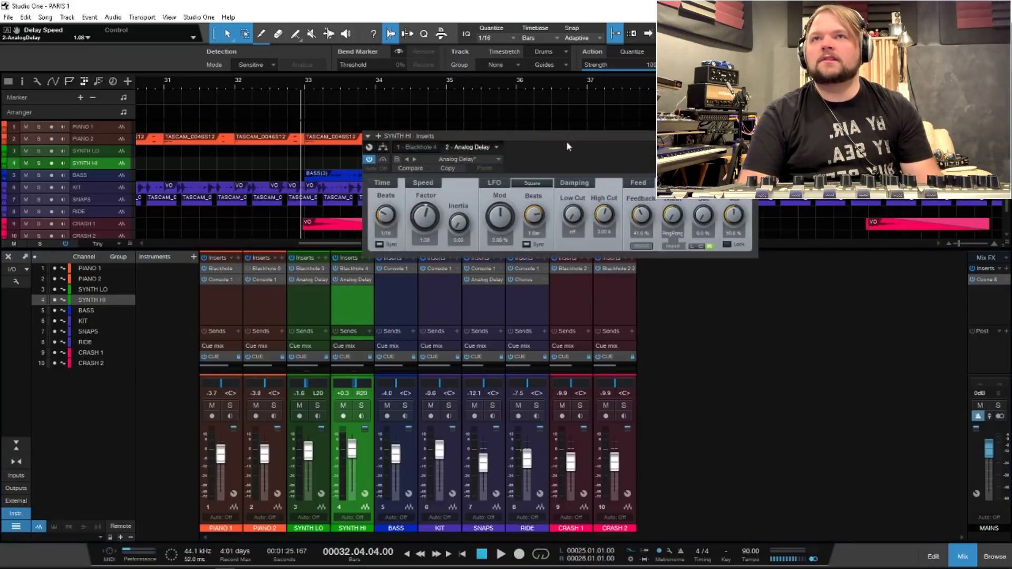
drag(566, 140, 548, 239)
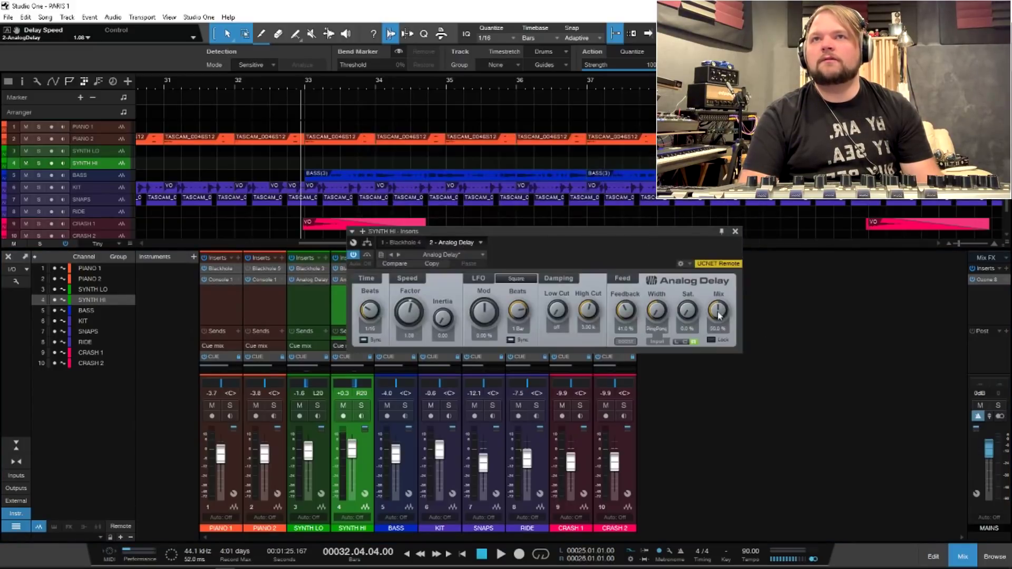
click(735, 231)
Set the SYNTH HI Analog Delay's mix to about 52.8 % in the console insert and the channel volume to -2.7 dB
mouse_move(352, 281)
drag(349, 315, 356, 314)
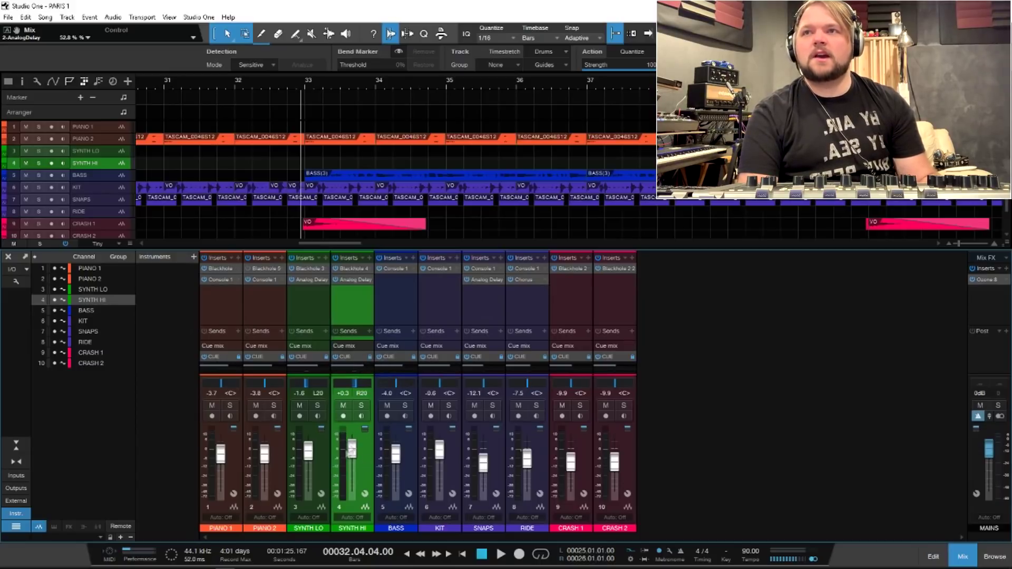
drag(351, 451, 354, 453)
drag(352, 484, 356, 460)
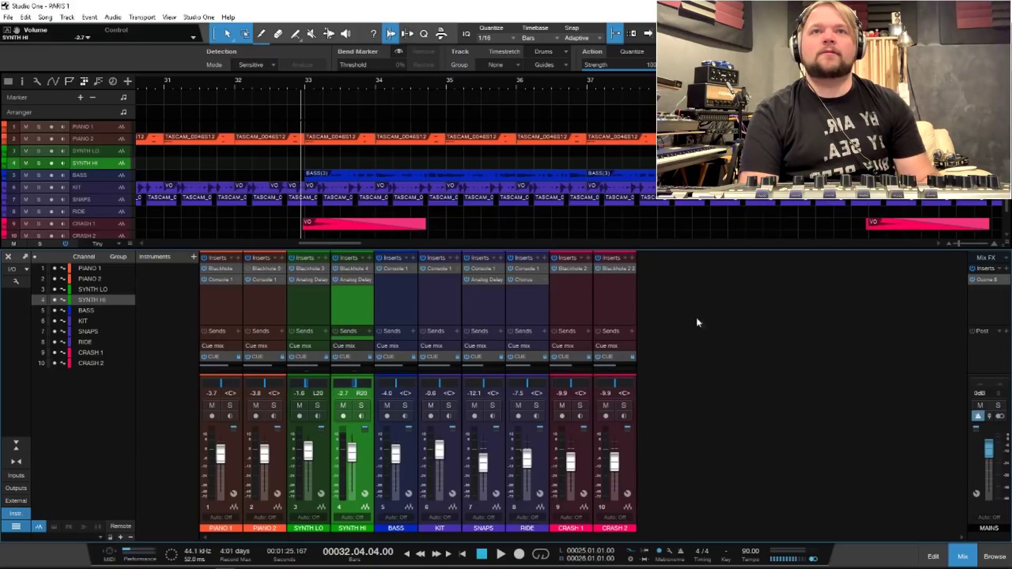
Select the MAINS channel, and bring up the New Project dialog and cancel it
click(996, 299)
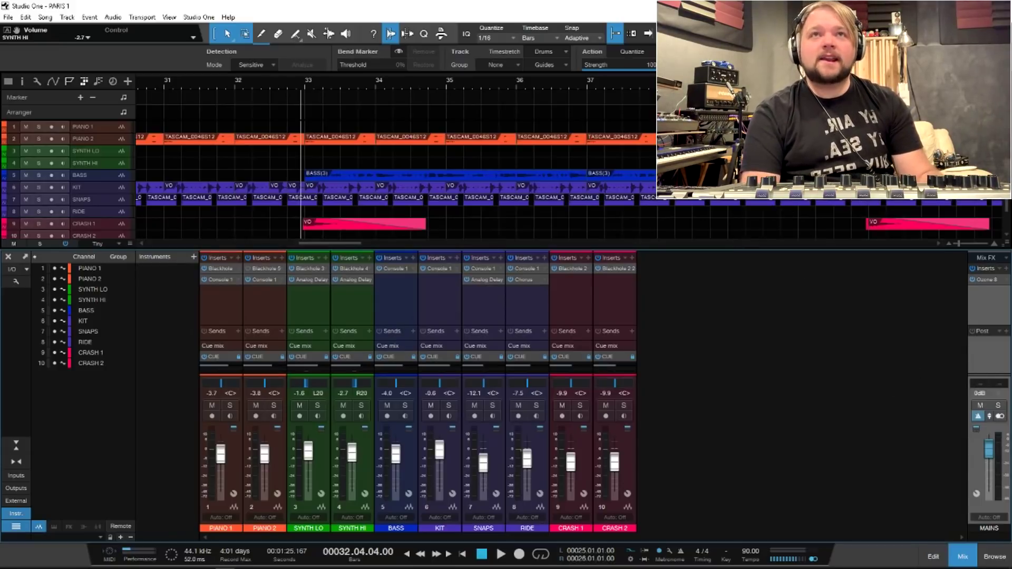
key(ctrl+shift+n)
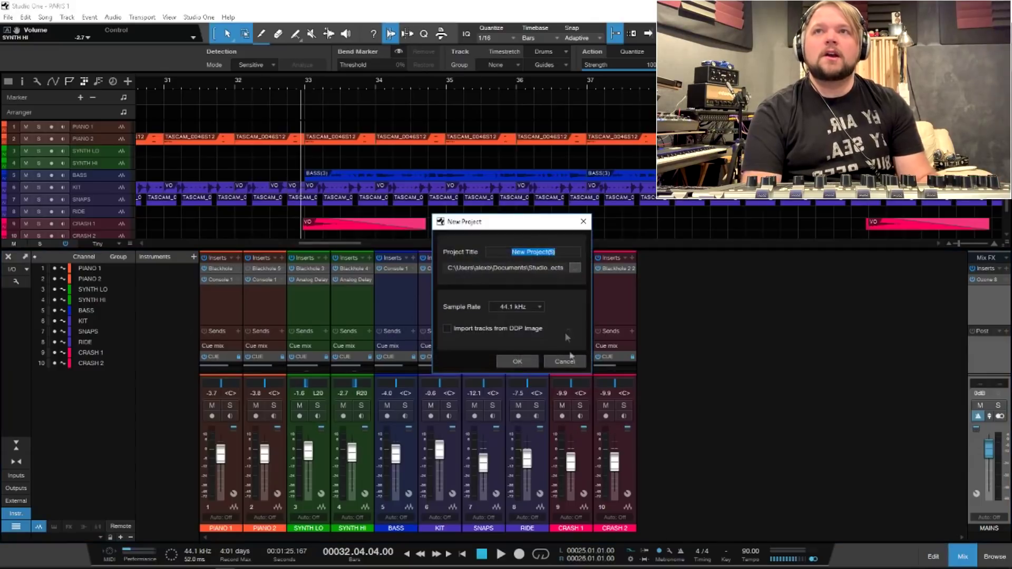
click(566, 362)
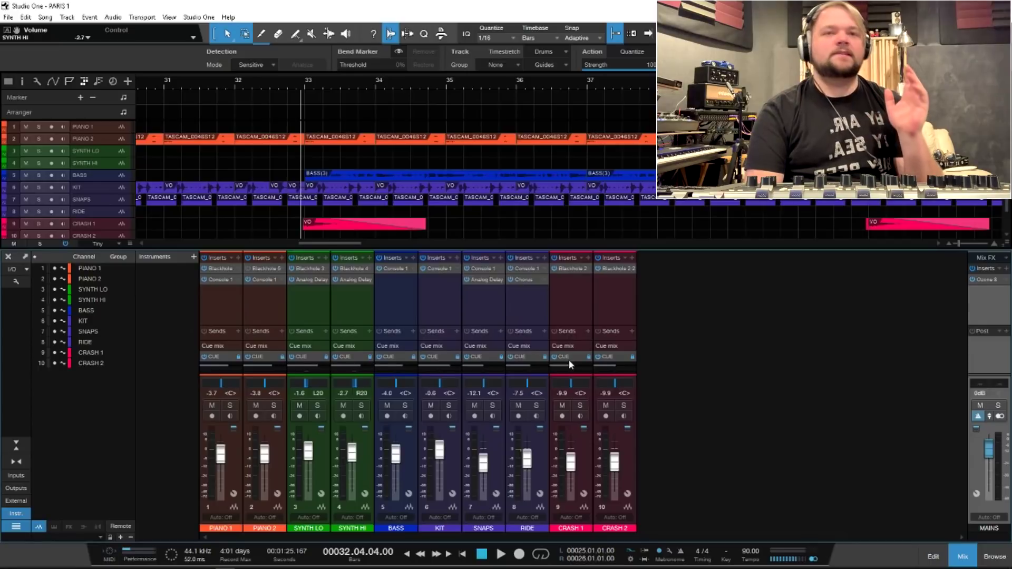